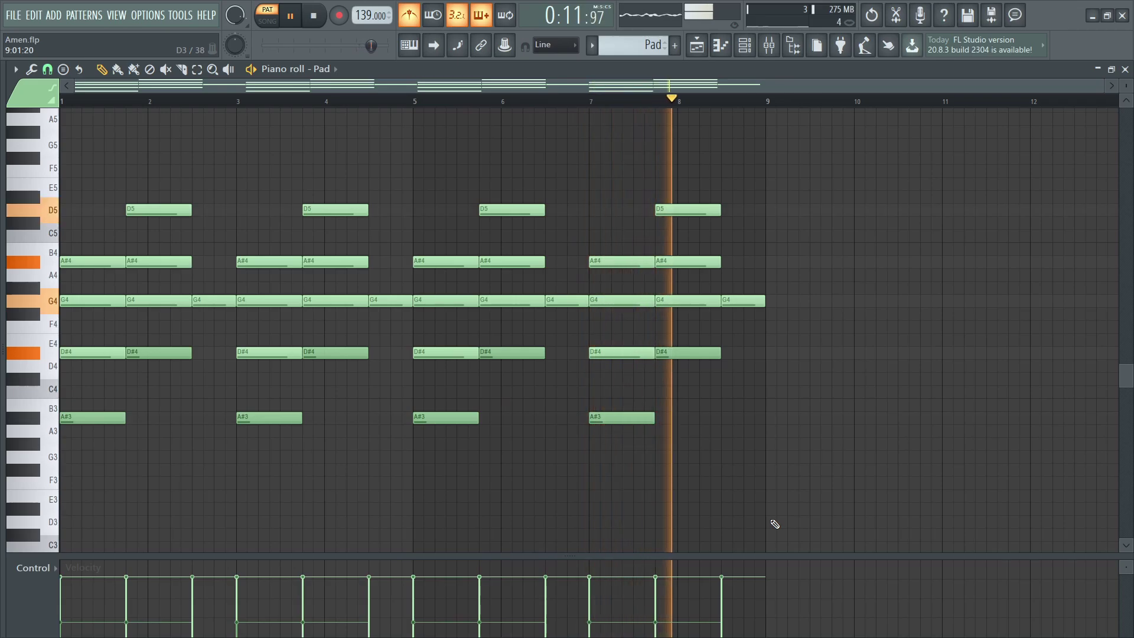
Stop the Pad playback, show the Pluck pattern's notes in the piano roll and play them
{"action": "key", "text": "space"}
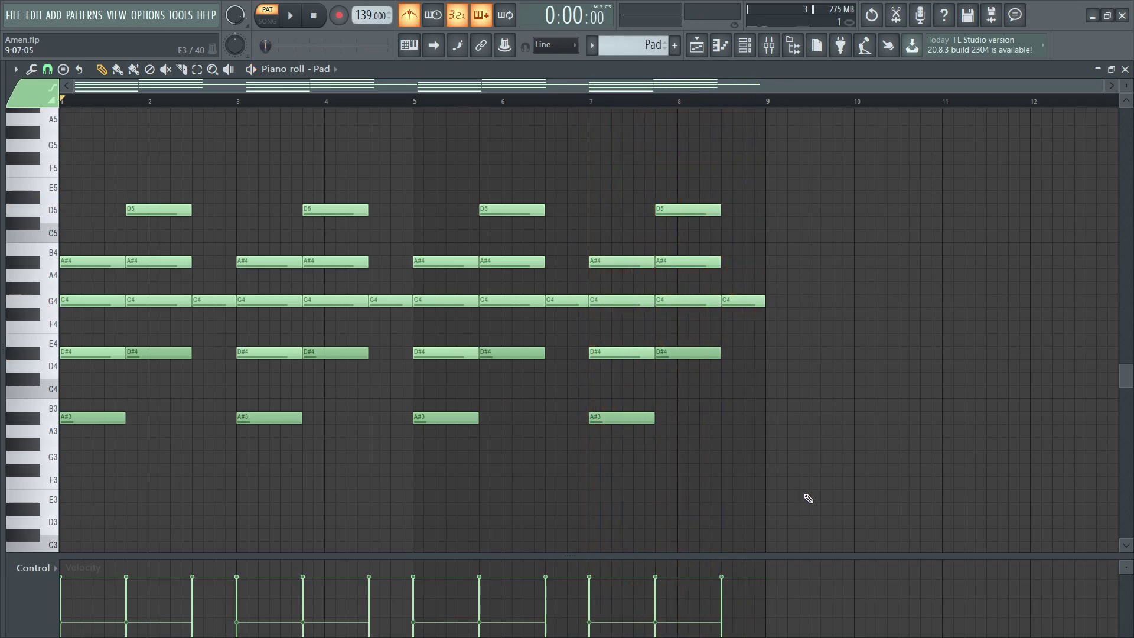
{"action": "left_click", "coordinate": [751, 53]}
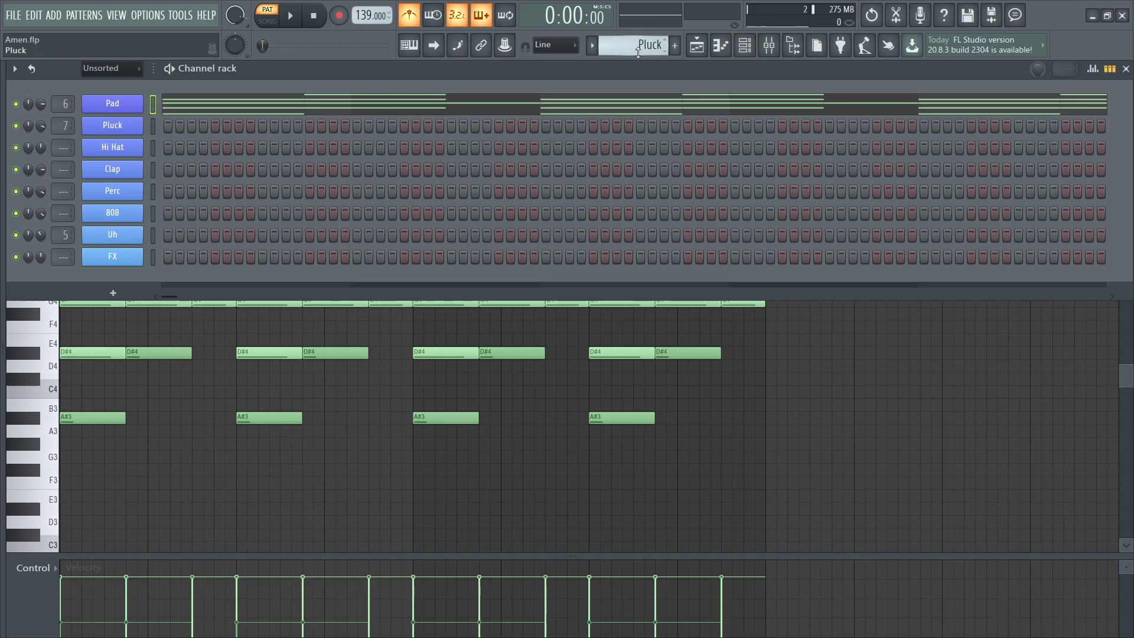
{"action": "left_click", "coordinate": [566, 125]}
{"action": "scroll", "coordinate": [649, 263], "scroll_direction": "up", "scroll_amount": 2}
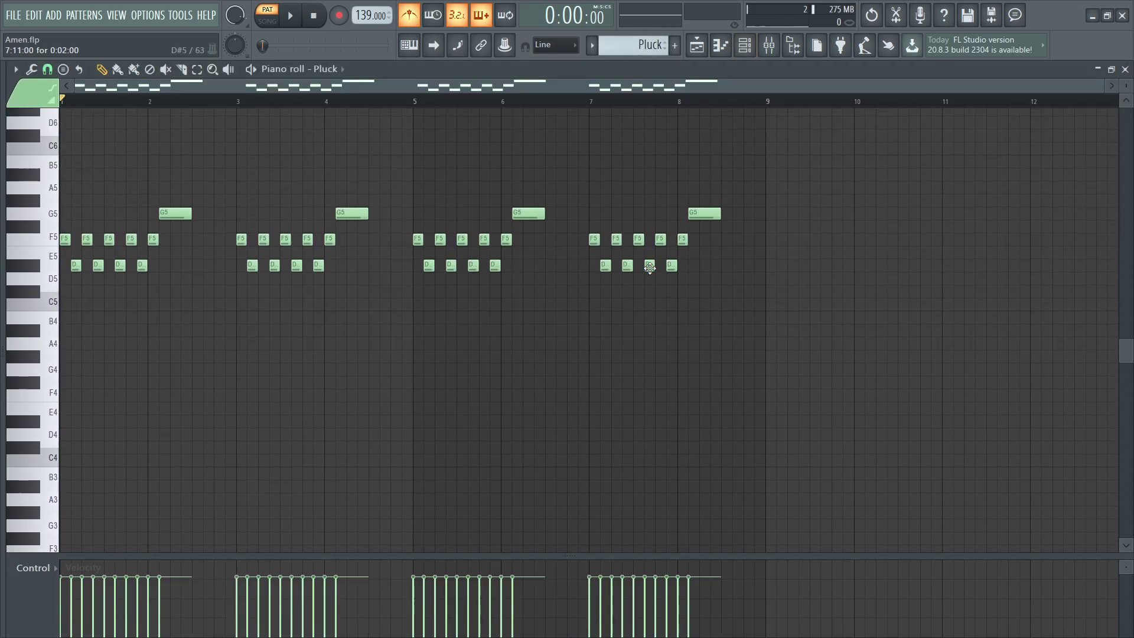
{"action": "key", "text": "space"}
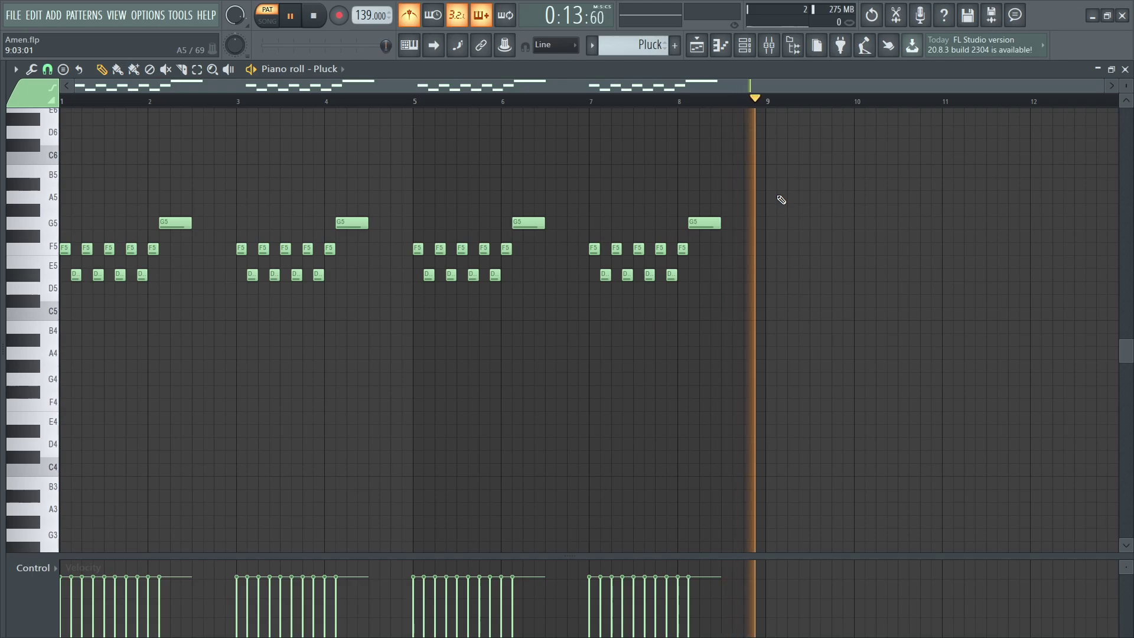
Switch to the Hi Hat pattern, show its notes in the piano roll and play them
{"action": "left_click", "coordinate": [746, 47]}
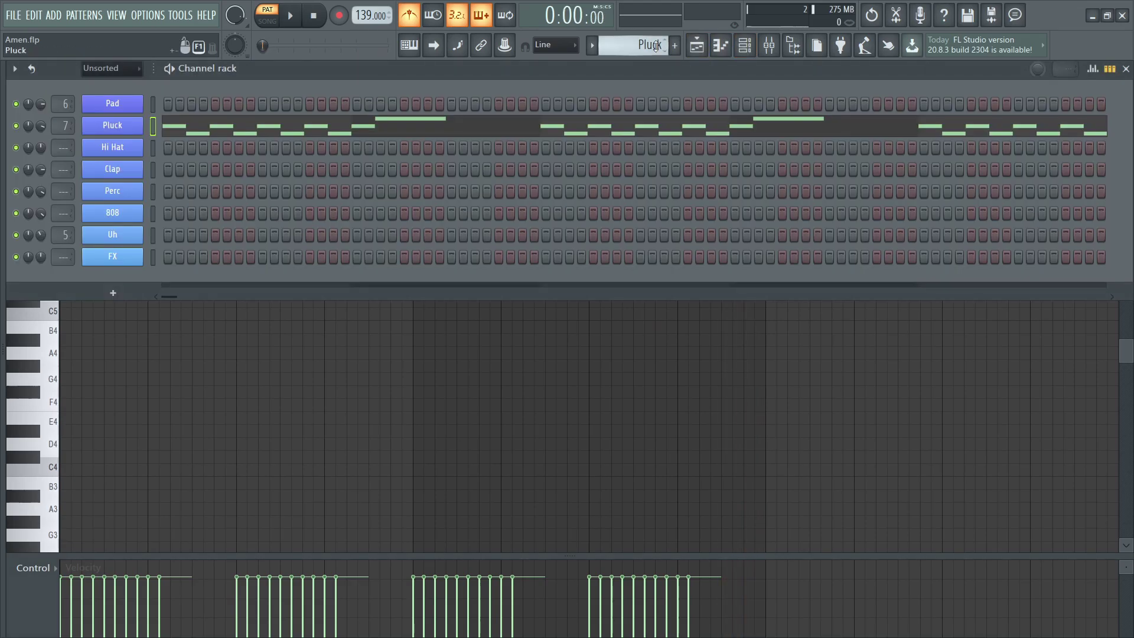
{"action": "scroll", "coordinate": [656, 46], "scroll_direction": "down", "scroll_amount": 1}
{"action": "left_click", "coordinate": [285, 358]}
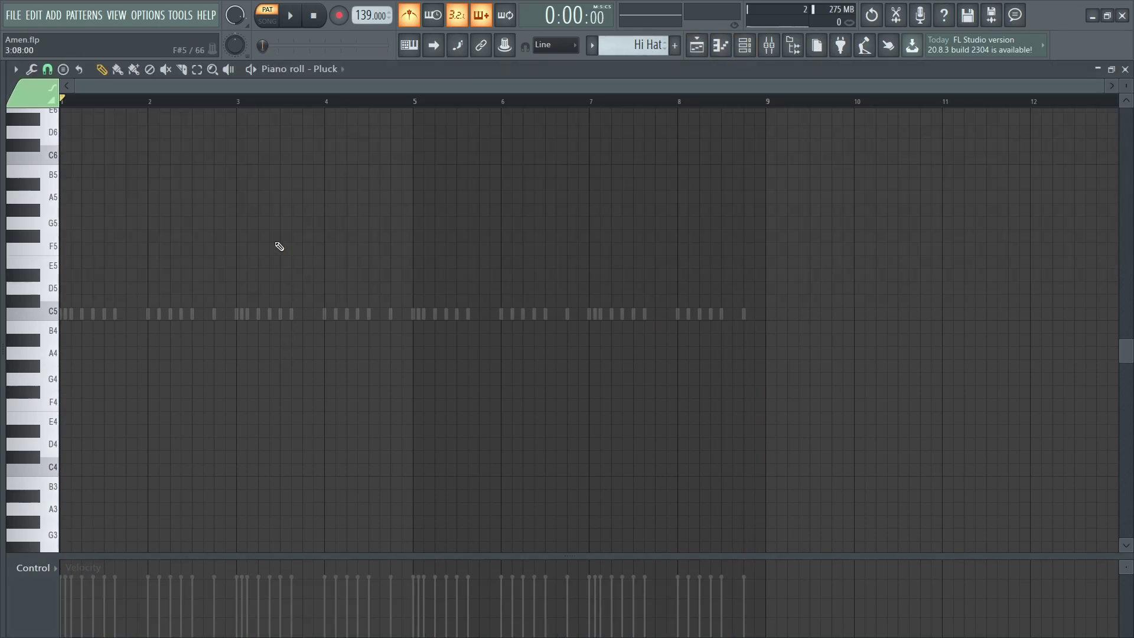
{"action": "scroll", "coordinate": [334, 76], "scroll_direction": "down", "scroll_amount": 1}
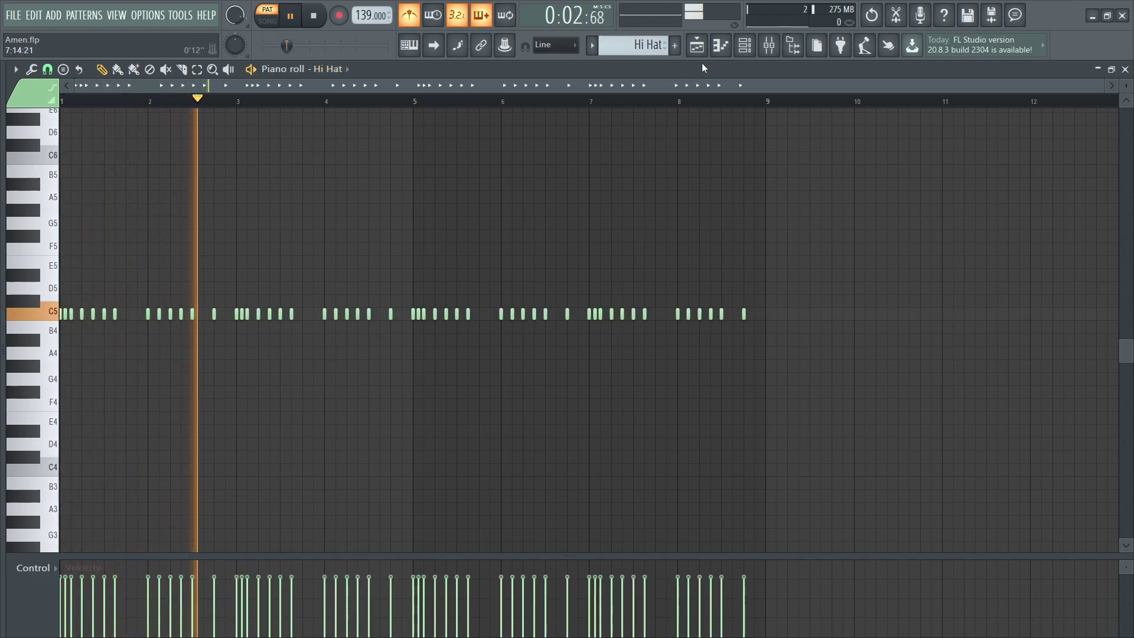
Switch from the Hi Hat pattern to Clap, show its notes in the piano roll and play them
{"action": "left_click", "coordinate": [745, 48]}
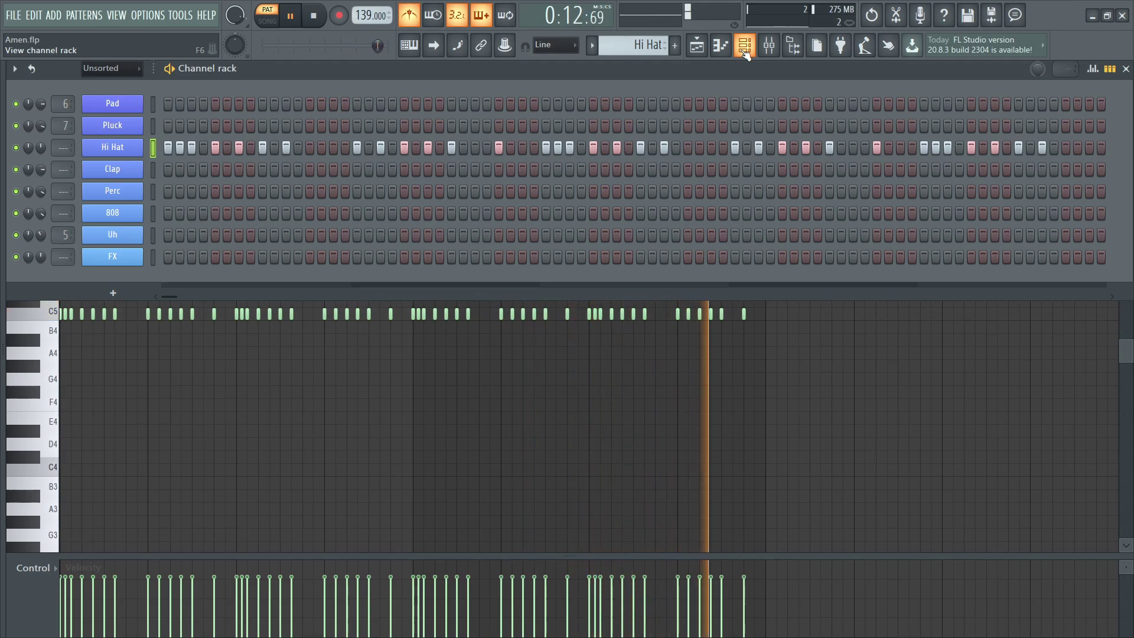
{"action": "left_click", "coordinate": [746, 55]}
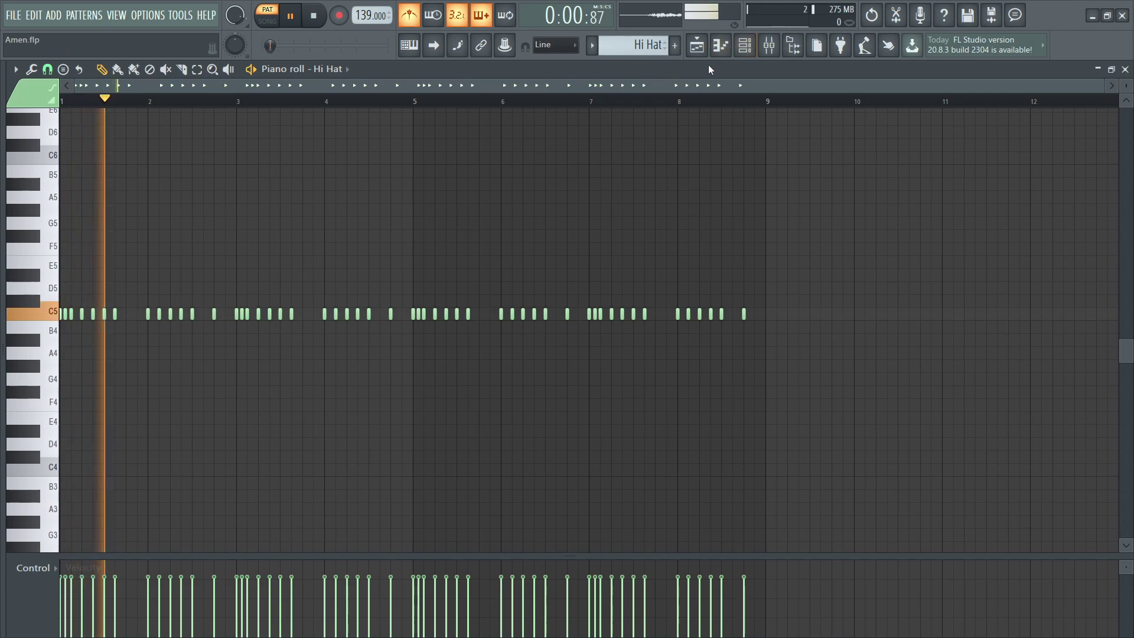
{"action": "key", "text": "space"}
{"action": "scroll", "coordinate": [655, 50], "scroll_direction": "up", "scroll_amount": 1}
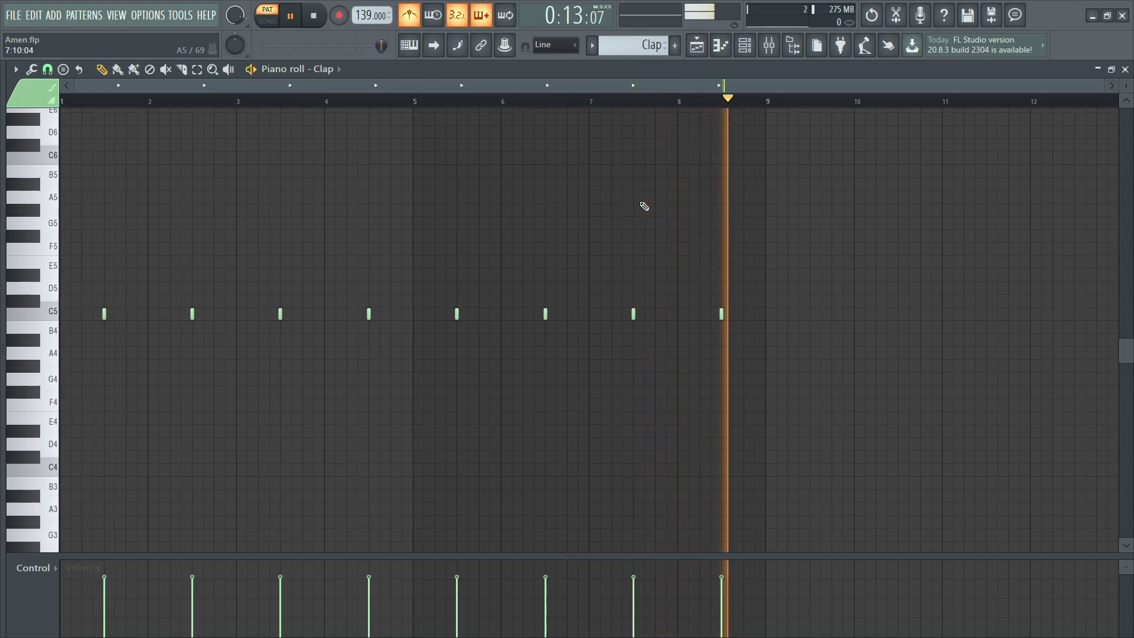
Stop the Clap playback, show the Perc pattern's notes in the piano roll and play them
{"action": "key", "text": "space"}
{"action": "left_click", "coordinate": [743, 47]}
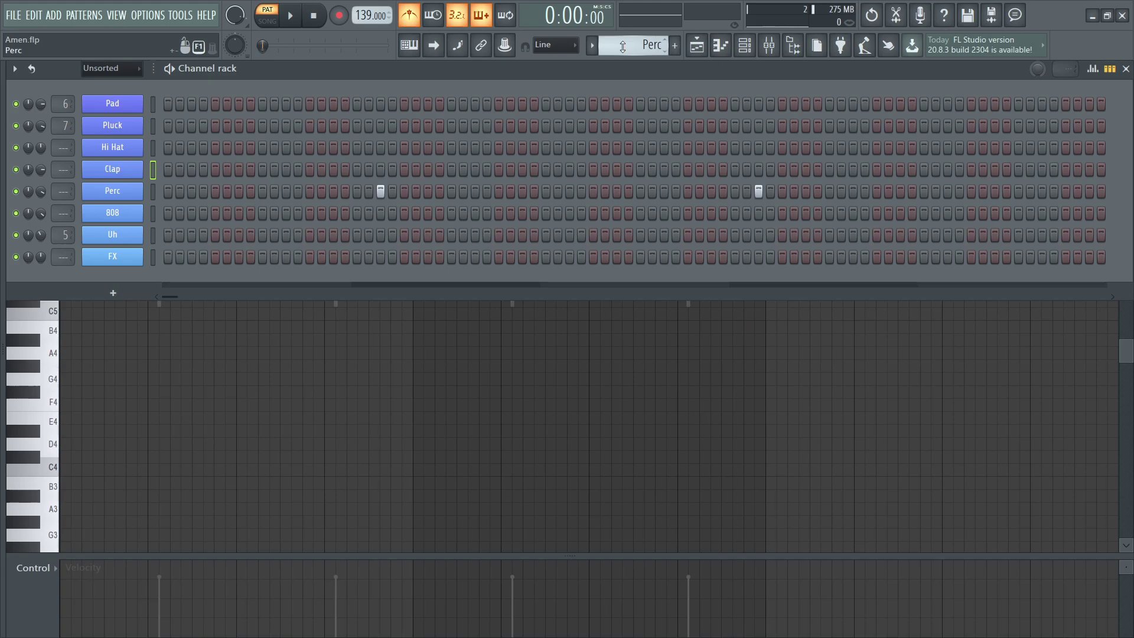
{"action": "key", "text": "F6"}
{"action": "key", "text": "space"}
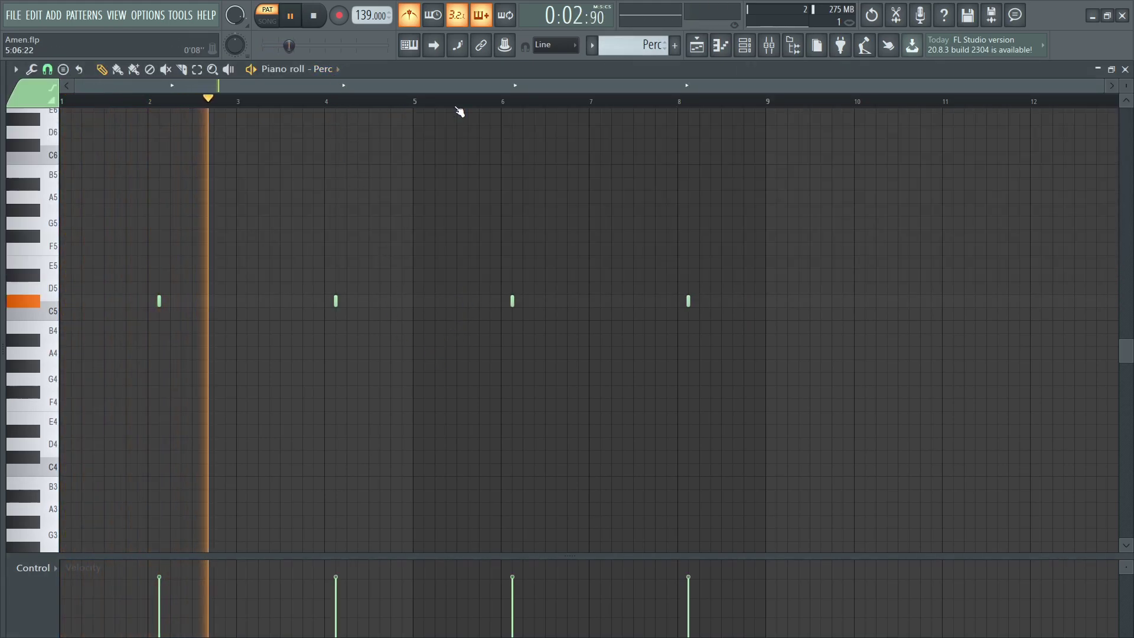
Switch to the 808 pattern, show its notes in the piano roll and play them
{"action": "left_click", "coordinate": [746, 49]}
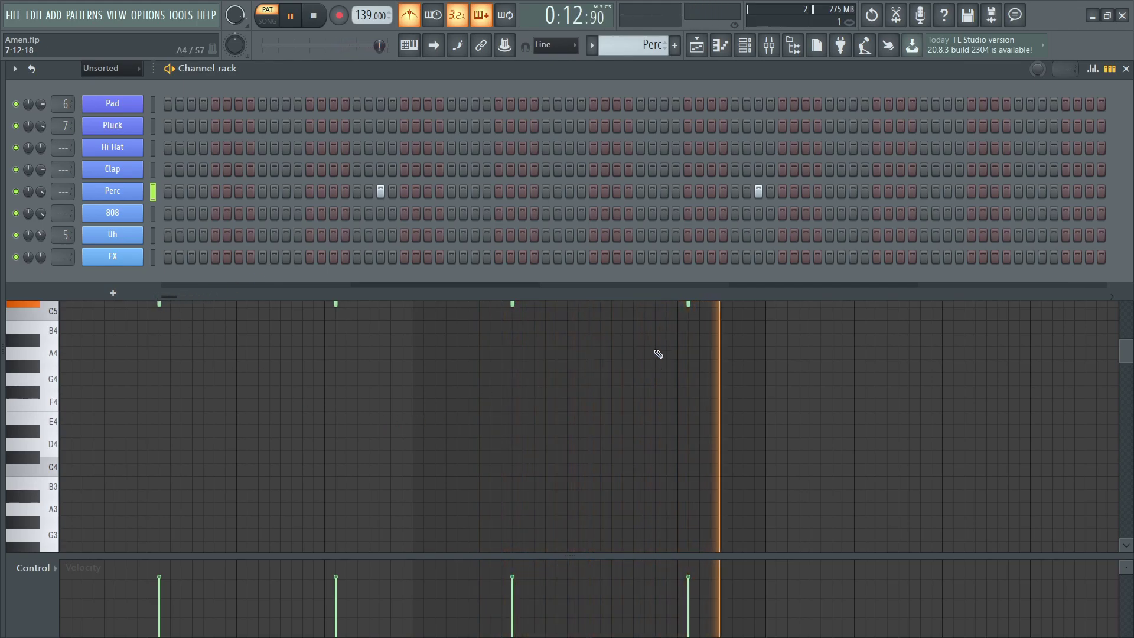
{"action": "scroll", "coordinate": [647, 52], "scroll_direction": "down", "scroll_amount": 1}
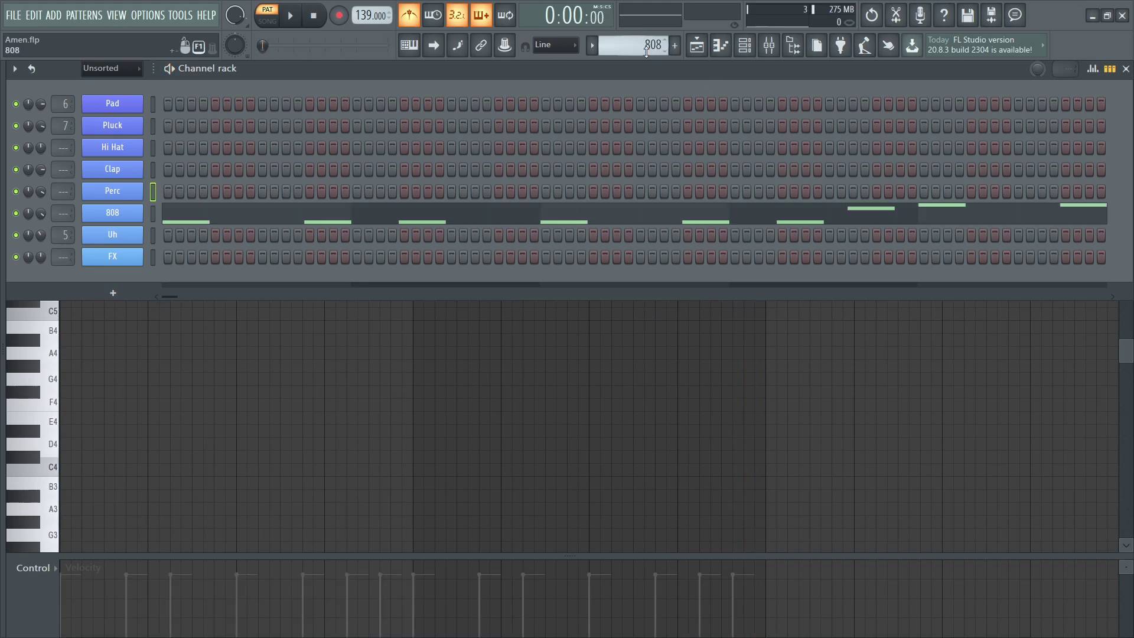
{"action": "left_click", "coordinate": [496, 204]}
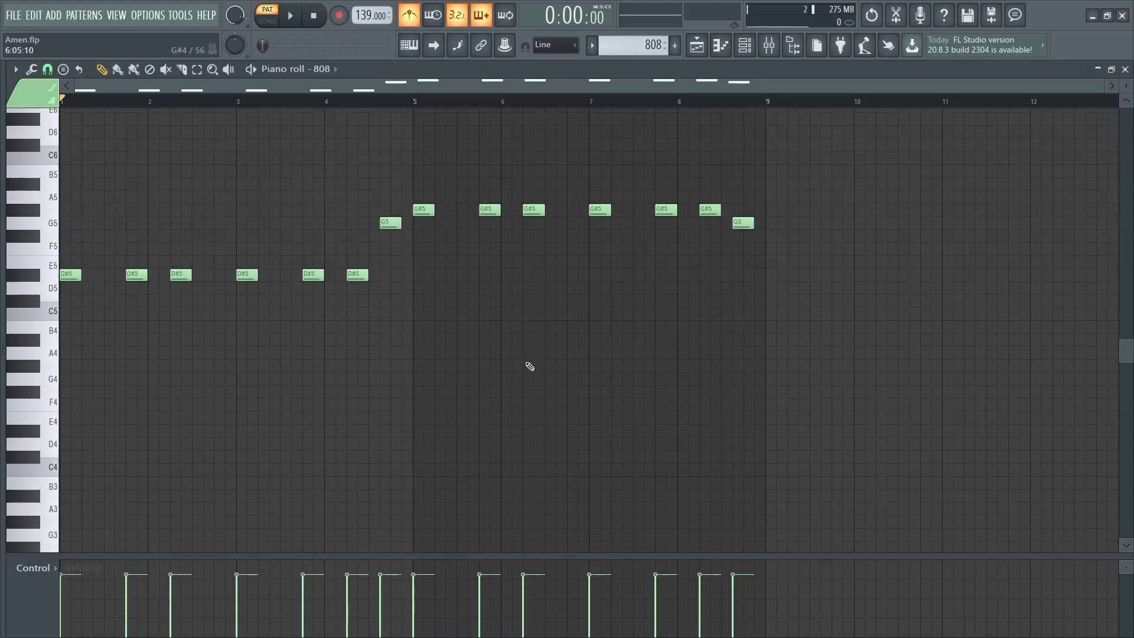
{"action": "scroll", "coordinate": [530, 366], "scroll_direction": "up", "scroll_amount": 1}
{"action": "key", "text": "space"}
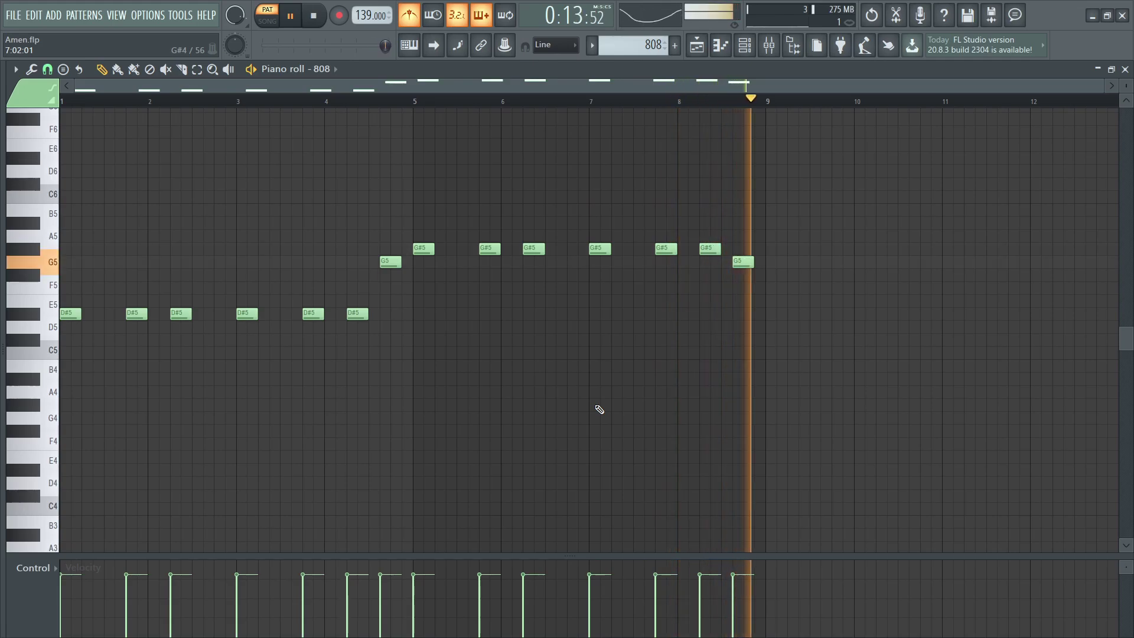
Inspect the Uh pattern's notes in the piano roll and the FX pattern's steps in the channel rack
{"action": "left_click", "coordinate": [745, 45]}
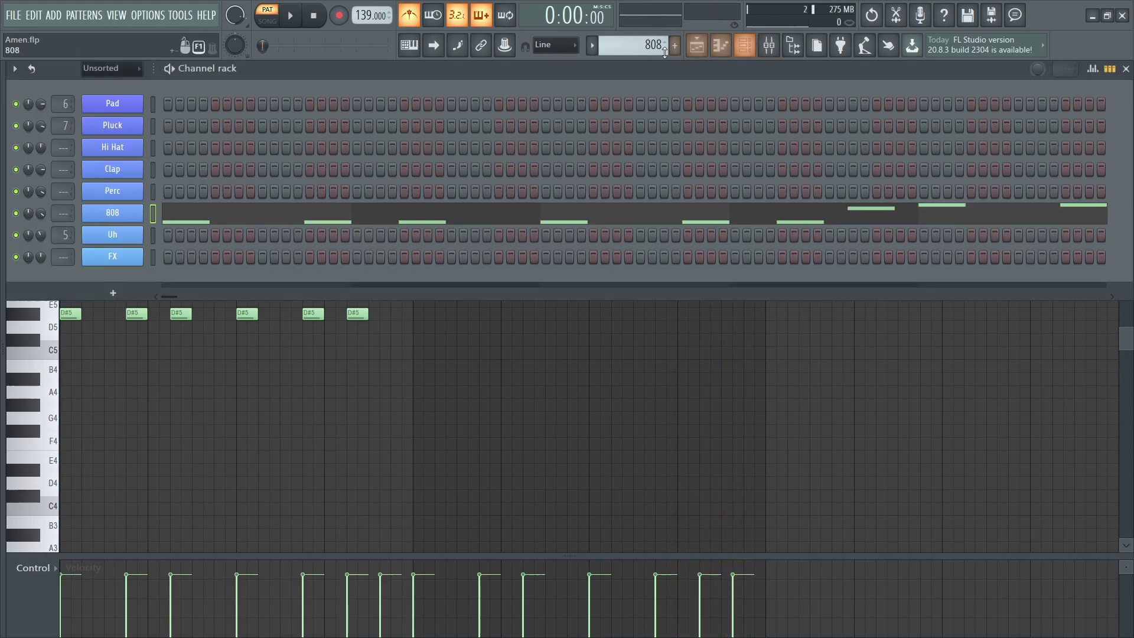
{"action": "right_click", "coordinate": [108, 244]}
{"action": "left_click", "coordinate": [163, 232]}
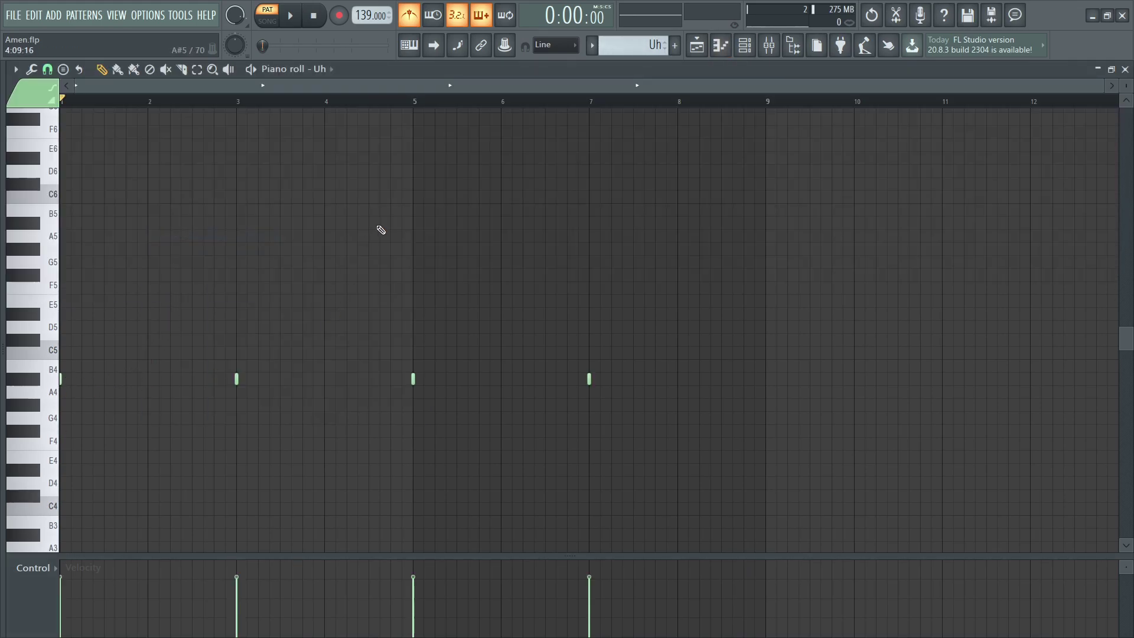
{"action": "left_click", "coordinate": [745, 45]}
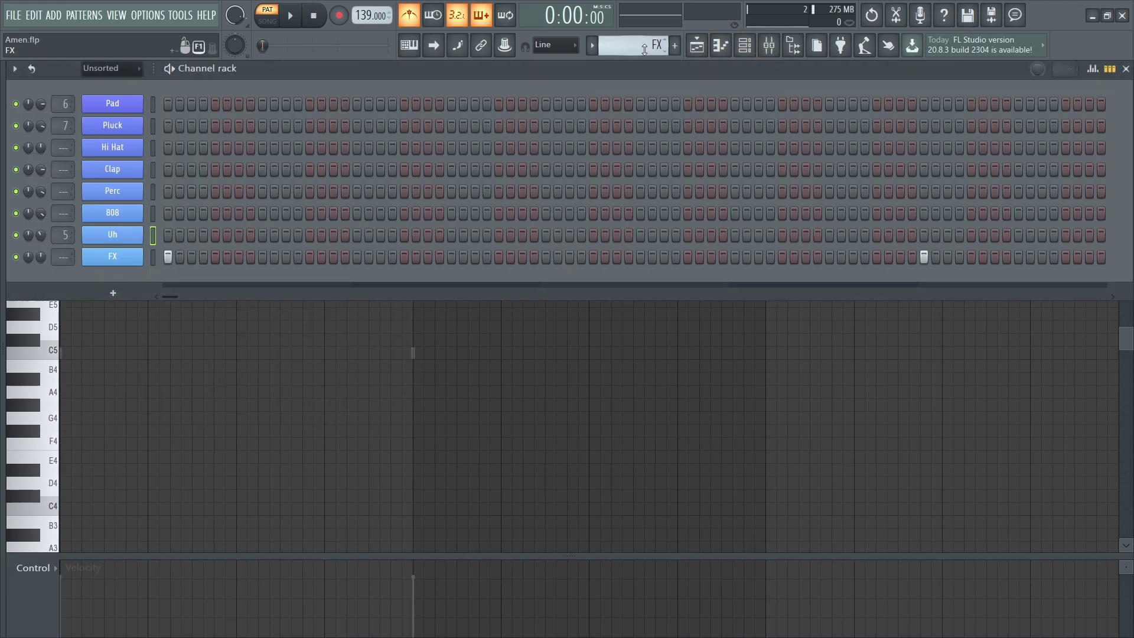
Reselect the Pad pattern and close the channel rack and piano roll to return to the playlist
{"action": "scroll", "coordinate": [644, 49], "scroll_direction": "up", "scroll_amount": 7}
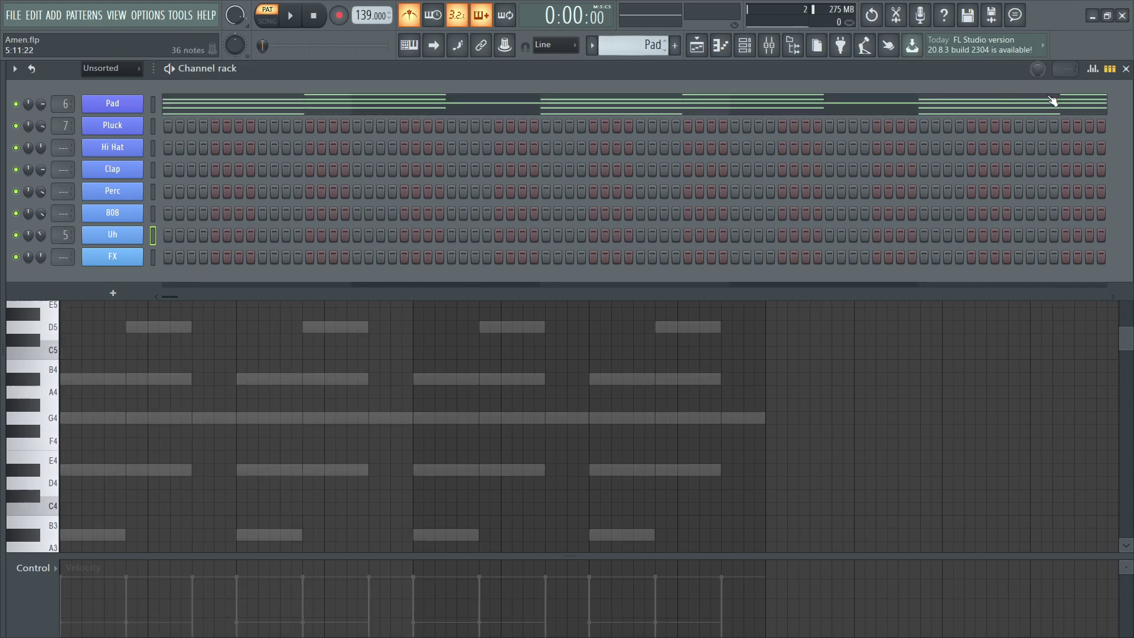
{"action": "left_click", "coordinate": [1125, 76]}
{"action": "left_click", "coordinate": [1125, 76]}
{"action": "left_click", "coordinate": [1126, 69]}
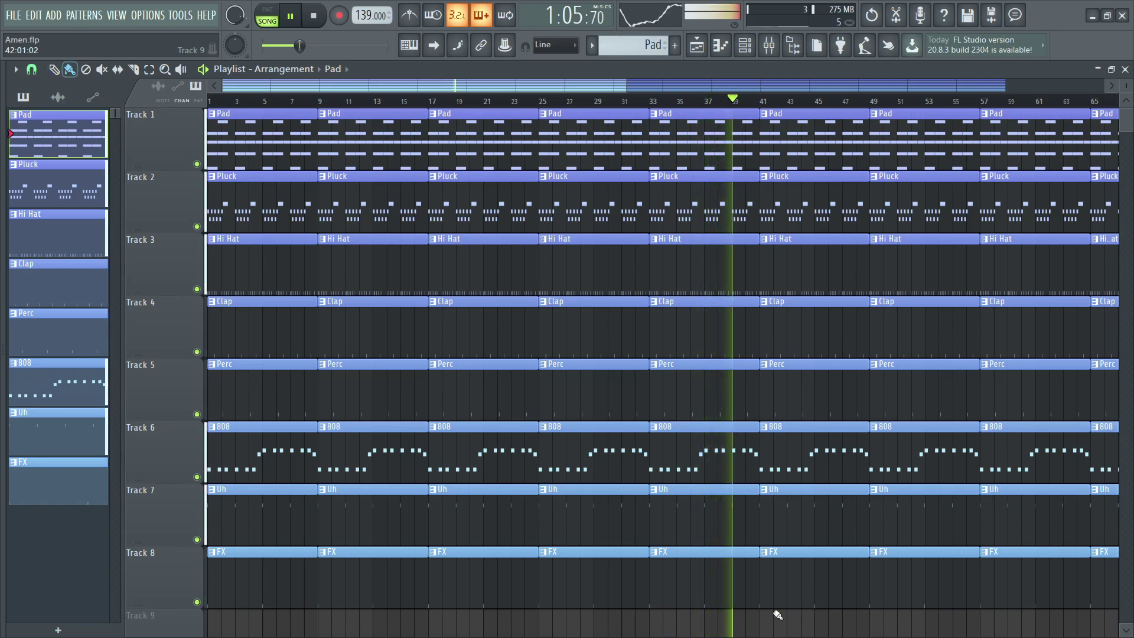
{"action": "key", "text": "b"}
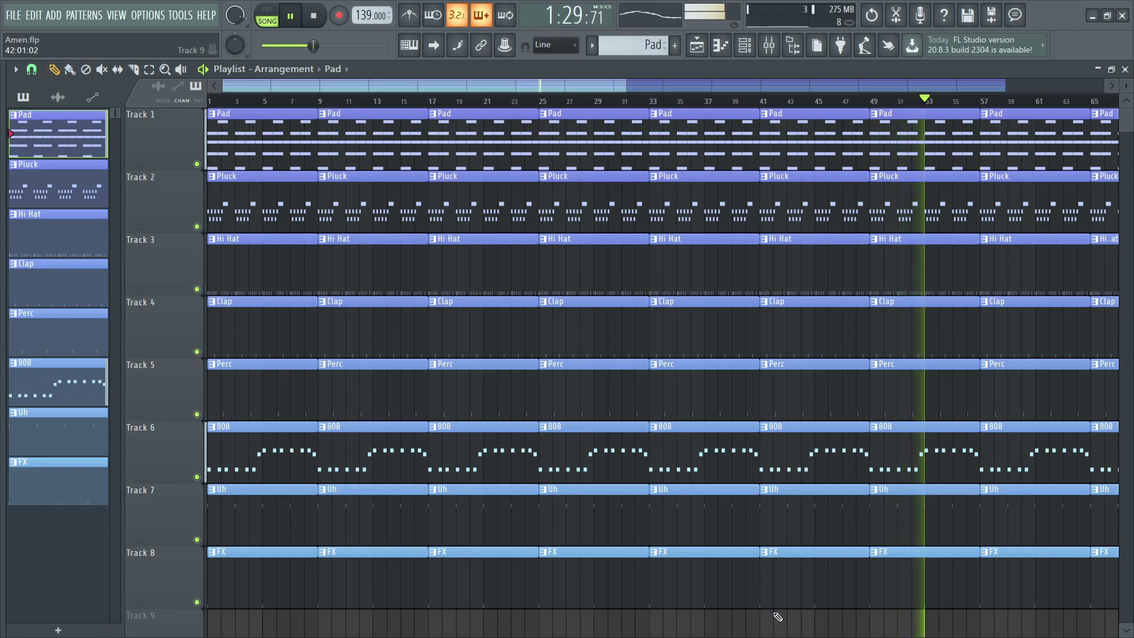
{"action": "key", "text": "shift"}
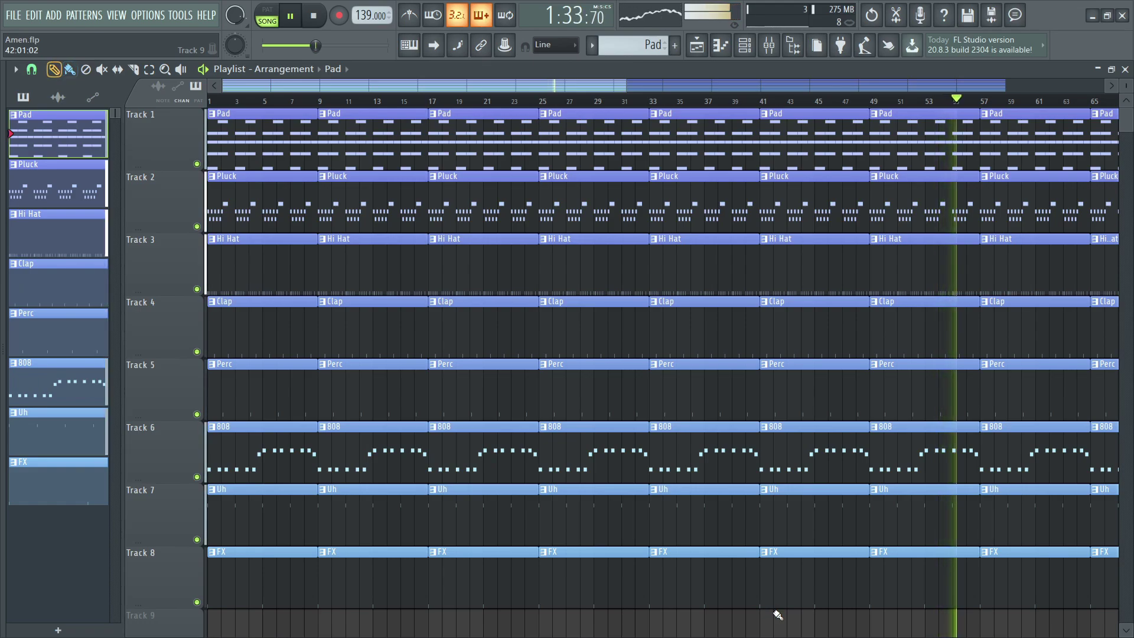
{"action": "key", "text": "shift"}
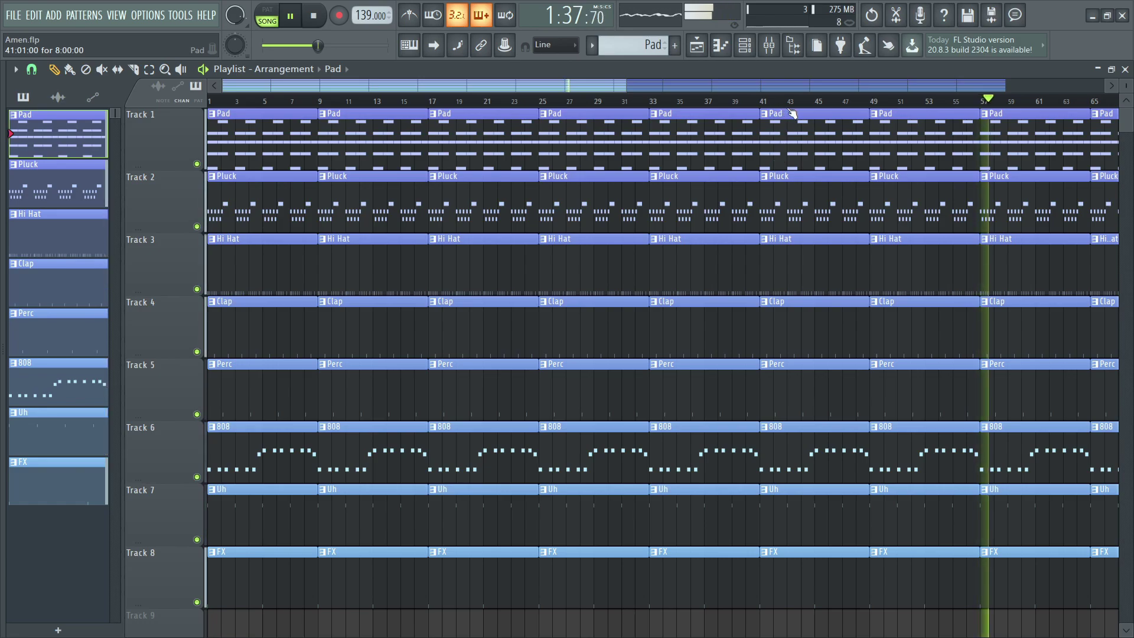
Examine the whole playlist arrangement across all eight tracks, from bar 1 to the end of the last clips
{"action": "scroll", "coordinate": [791, 107], "scroll_direction": "down", "scroll_amount": 1}
{"action": "scroll", "coordinate": [790, 106], "scroll_direction": "down", "scroll_amount": 2}
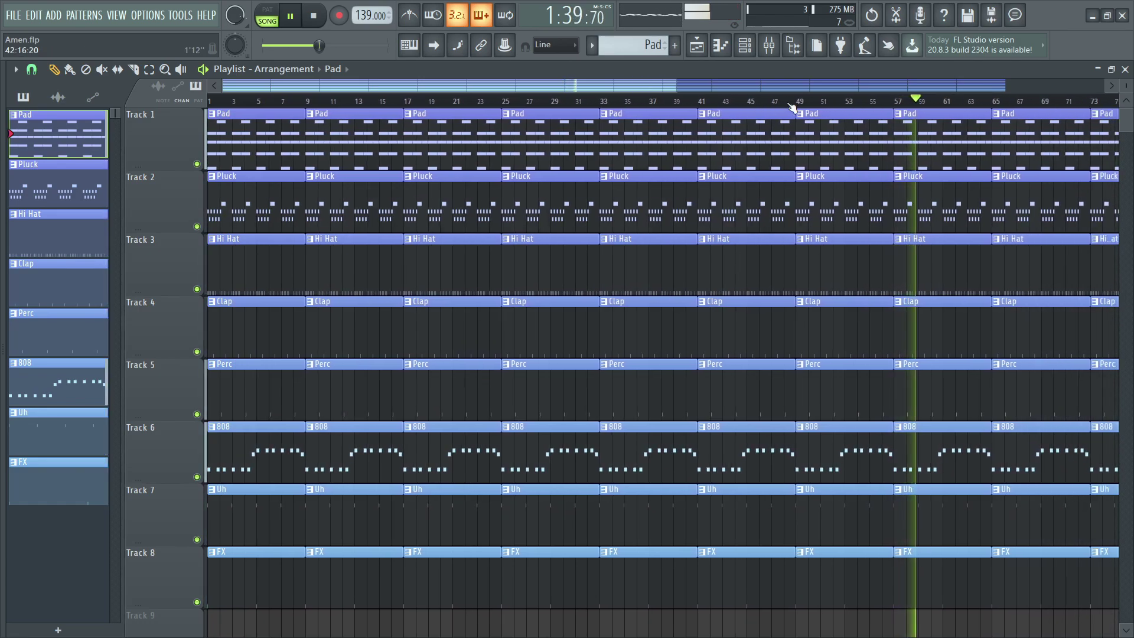
{"action": "scroll", "coordinate": [792, 108], "scroll_direction": "down", "scroll_amount": 1}
{"action": "scroll", "coordinate": [791, 107], "scroll_direction": "down", "scroll_amount": 1}
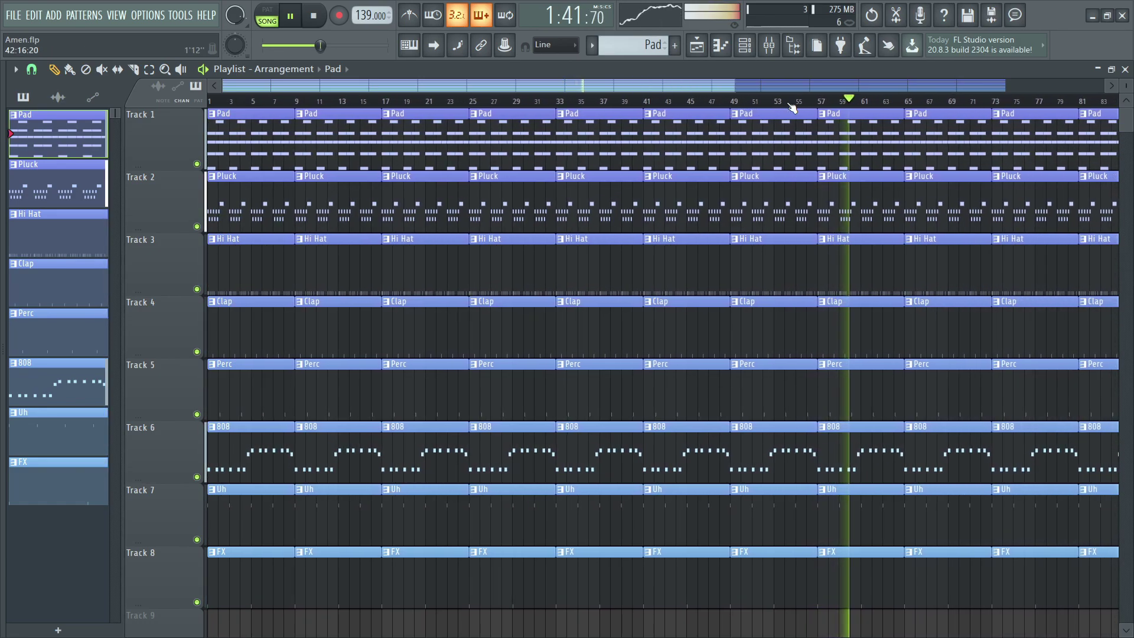
{"action": "scroll", "coordinate": [792, 108], "scroll_direction": "down", "scroll_amount": 1}
{"action": "scroll", "coordinate": [791, 107], "scroll_direction": "down", "scroll_amount": 2}
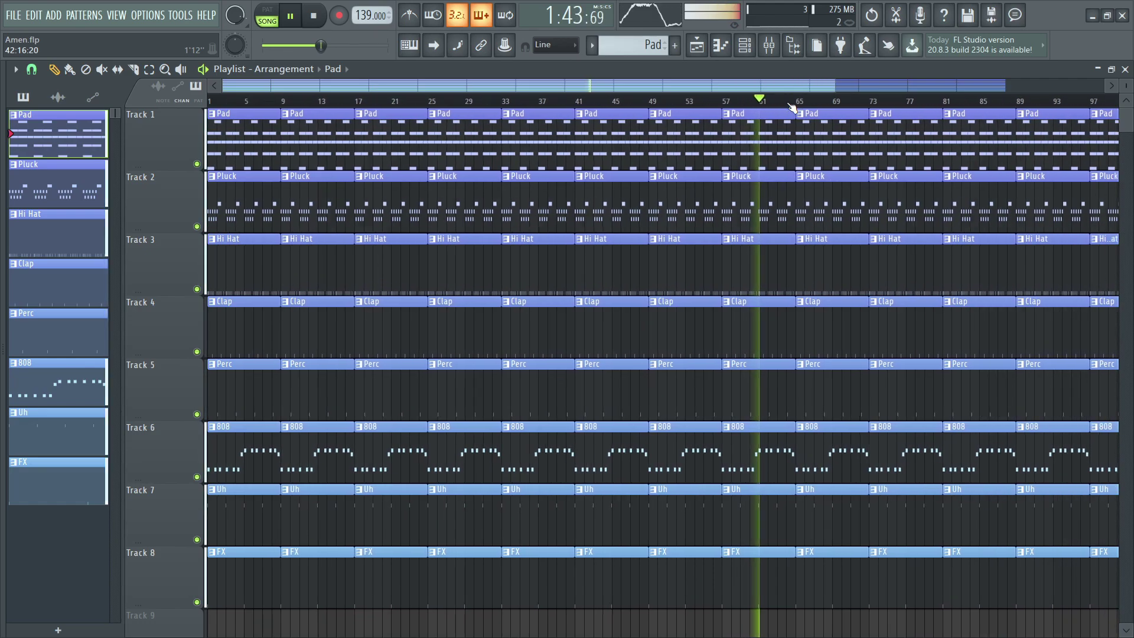
{"action": "scroll", "coordinate": [792, 107], "scroll_direction": "down", "scroll_amount": 1}
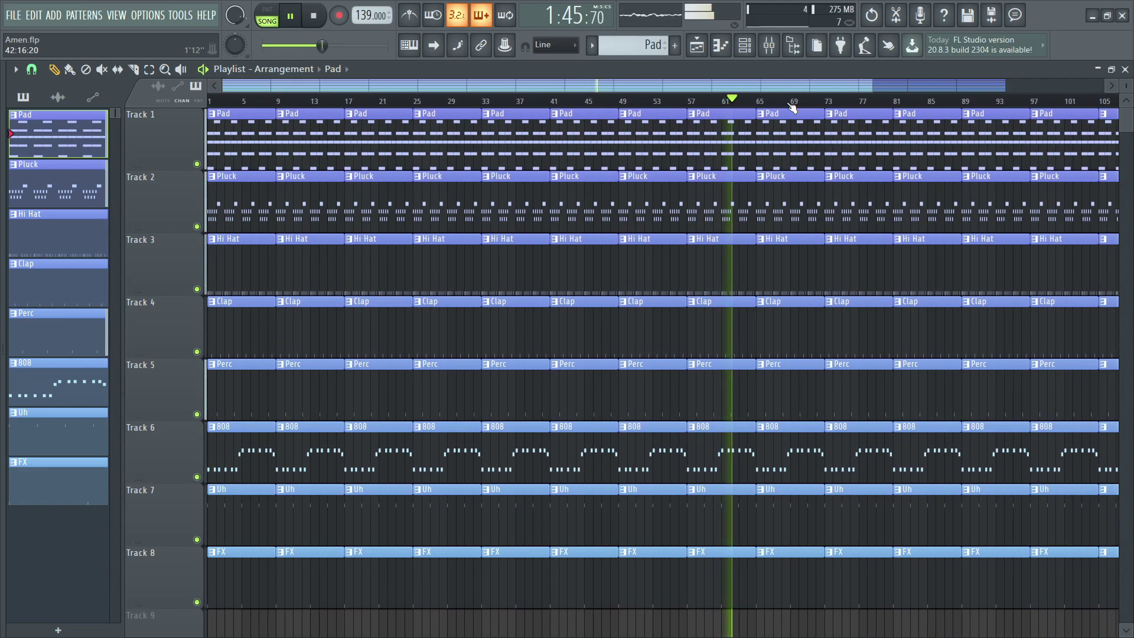
{"action": "scroll", "coordinate": [792, 107], "scroll_direction": "down", "scroll_amount": 1}
{"action": "scroll", "coordinate": [792, 107], "scroll_direction": "down", "scroll_amount": 1}
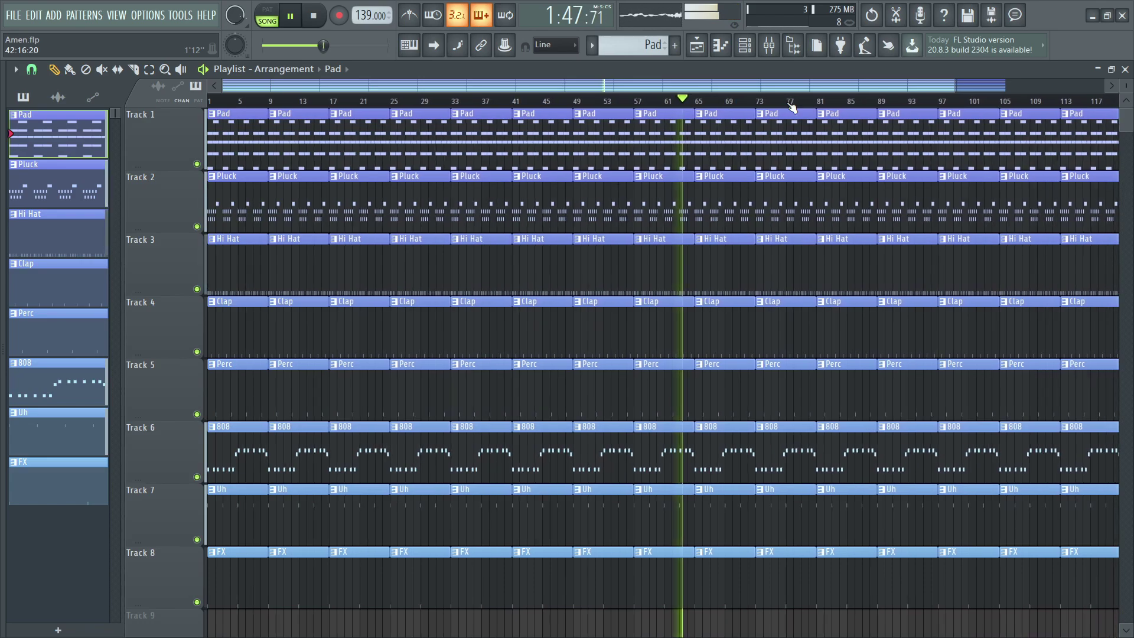
{"action": "scroll", "coordinate": [791, 107], "scroll_direction": "down", "scroll_amount": 1}
{"action": "scroll", "coordinate": [792, 107], "scroll_direction": "down", "scroll_amount": 2}
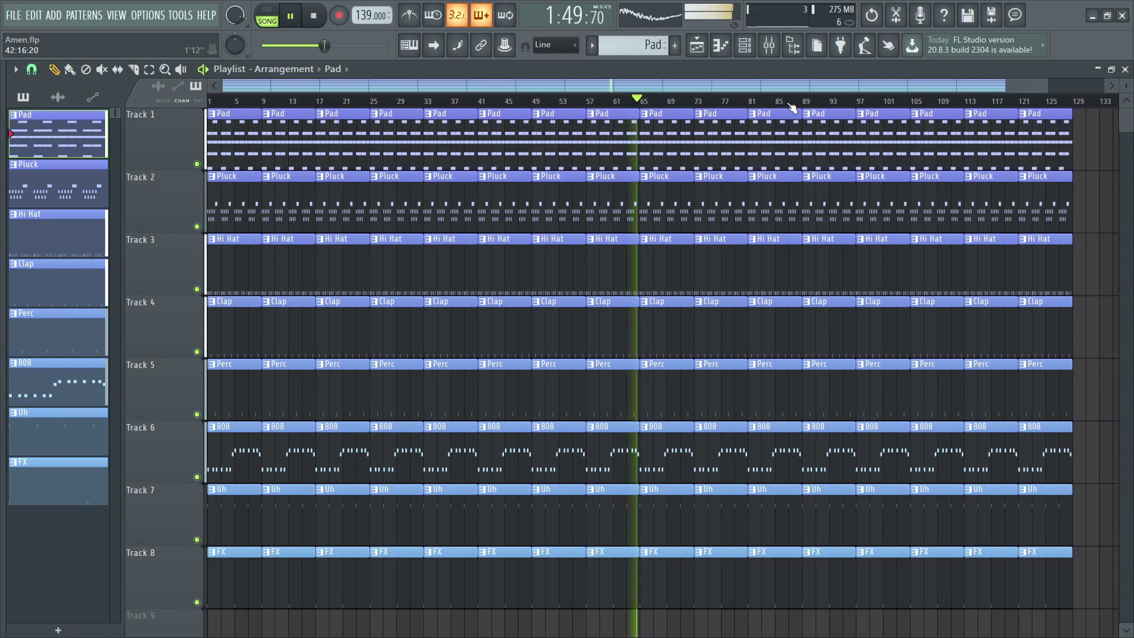
Examine the playlist clips of all eight tracks closely around bars 65 to 94
{"action": "scroll", "coordinate": [792, 107], "scroll_direction": "up", "scroll_amount": 2}
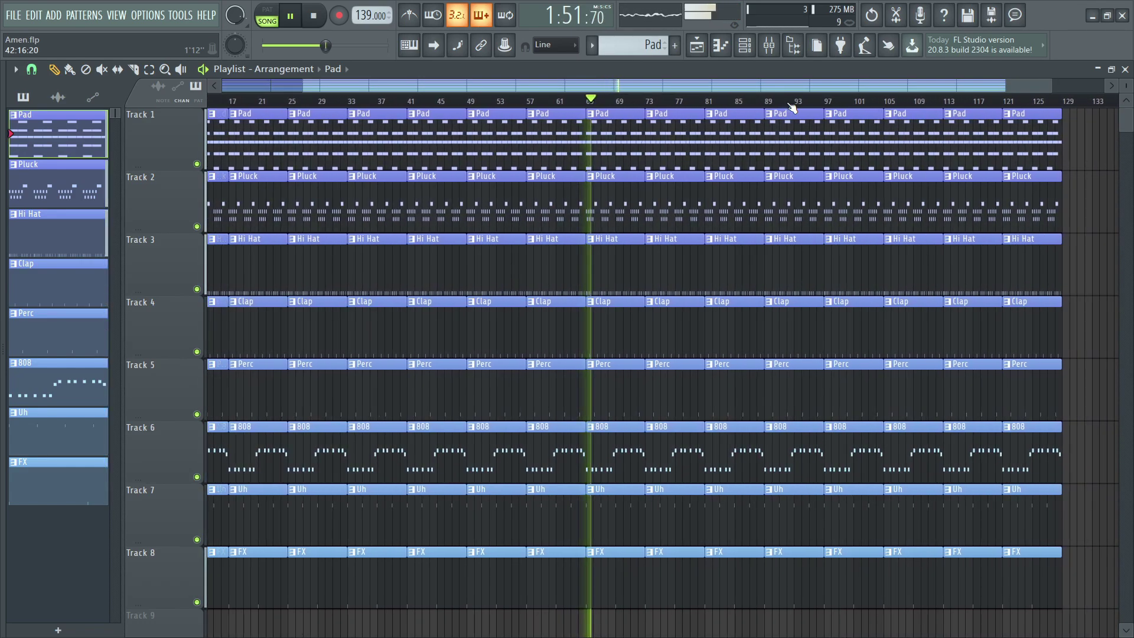
{"action": "scroll", "coordinate": [792, 107], "scroll_direction": "up", "scroll_amount": 1}
{"action": "scroll", "coordinate": [792, 106], "scroll_direction": "up", "scroll_amount": 1}
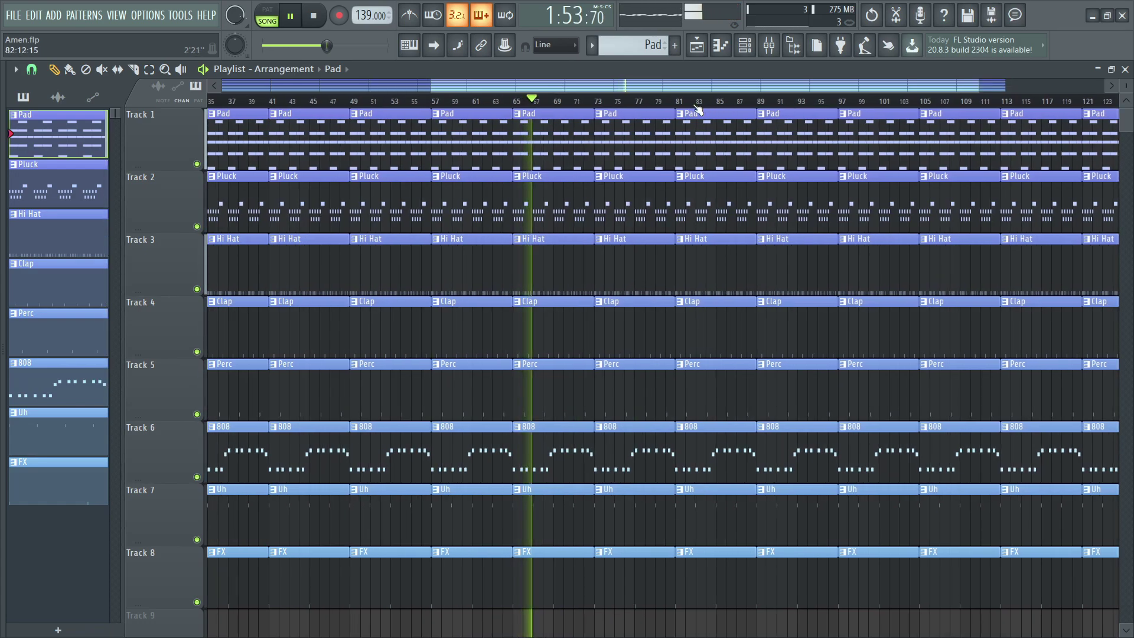
{"action": "scroll", "coordinate": [691, 112], "scroll_direction": "up", "scroll_amount": 1}
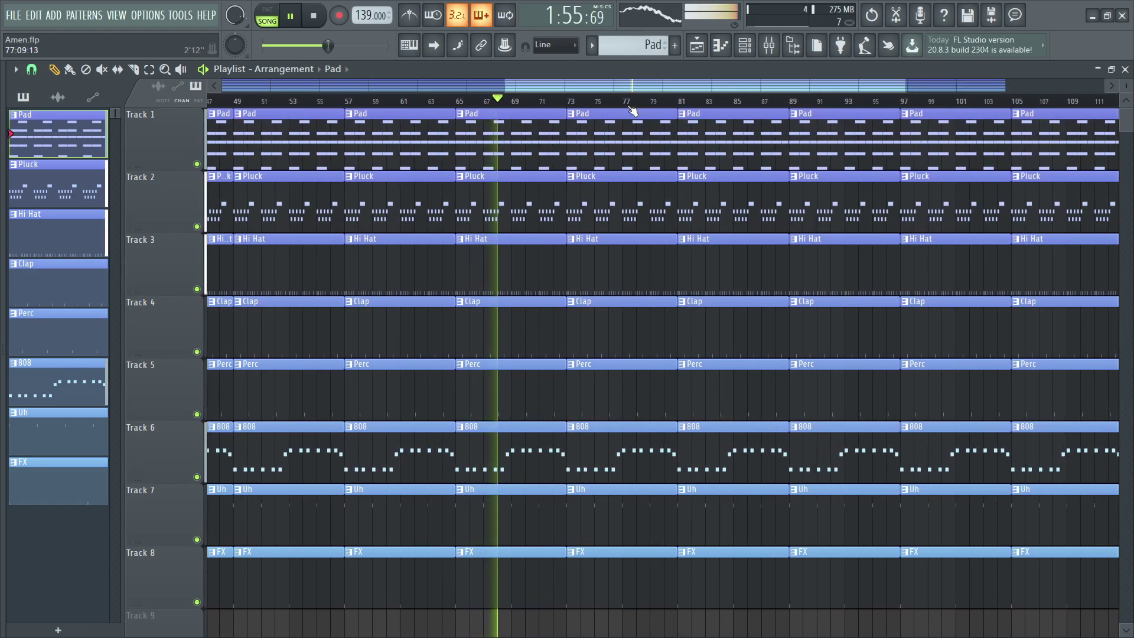
{"action": "scroll", "coordinate": [635, 111], "scroll_direction": "up", "scroll_amount": 3}
{"action": "scroll", "coordinate": [622, 110], "scroll_direction": "up", "scroll_amount": 1}
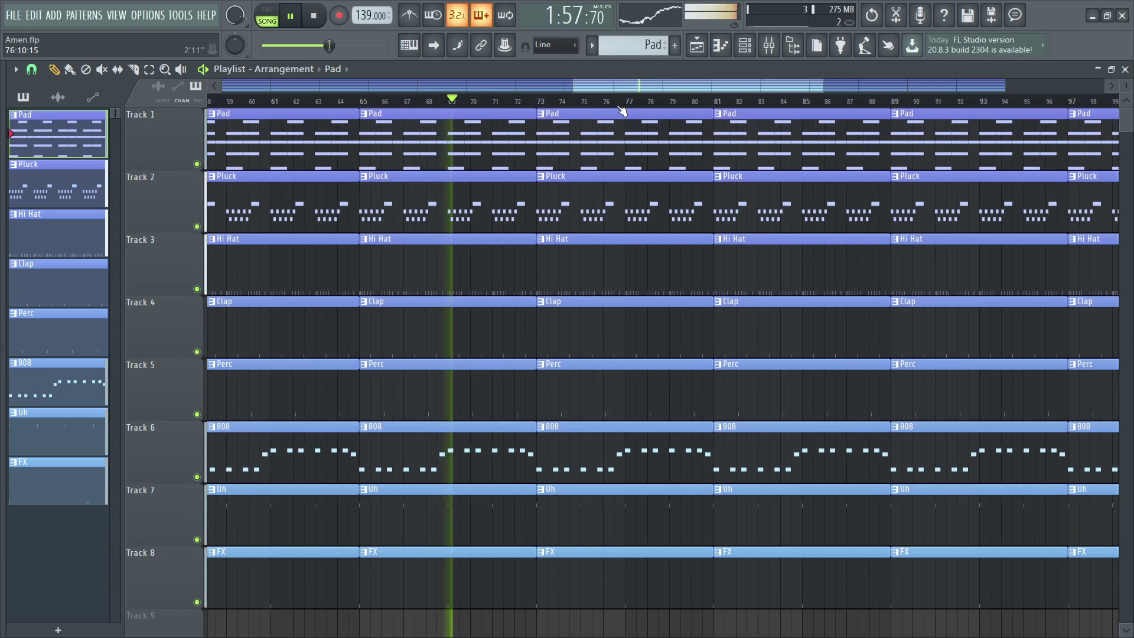
{"action": "scroll", "coordinate": [732, 112], "scroll_direction": "up", "scroll_amount": 2}
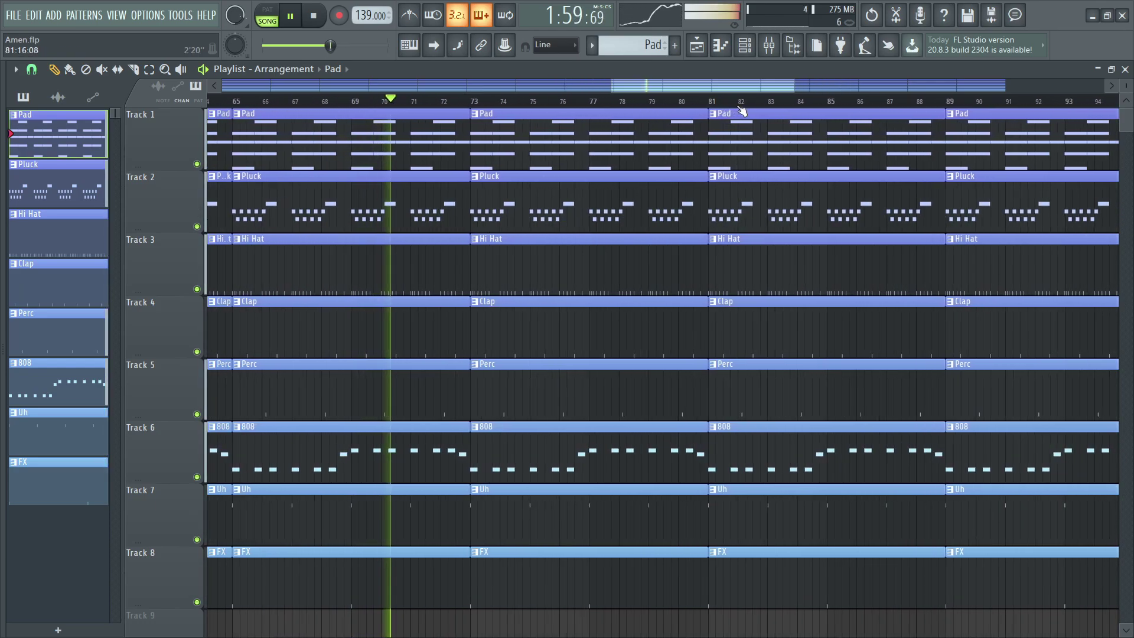
Examine the playlist clips on all eight tracks, first up close around bars 72 to 89, and out to the arrangement from bar 1 onward
{"action": "scroll", "coordinate": [741, 112], "scroll_direction": "up", "scroll_amount": 1}
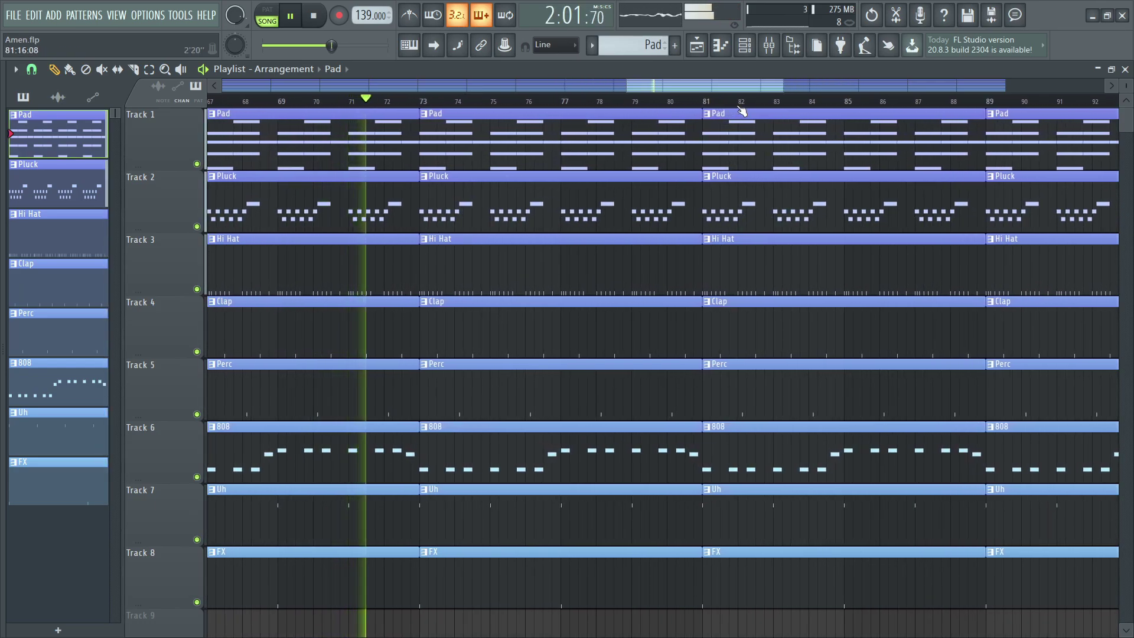
{"action": "scroll", "coordinate": [741, 111], "scroll_direction": "up", "scroll_amount": 3}
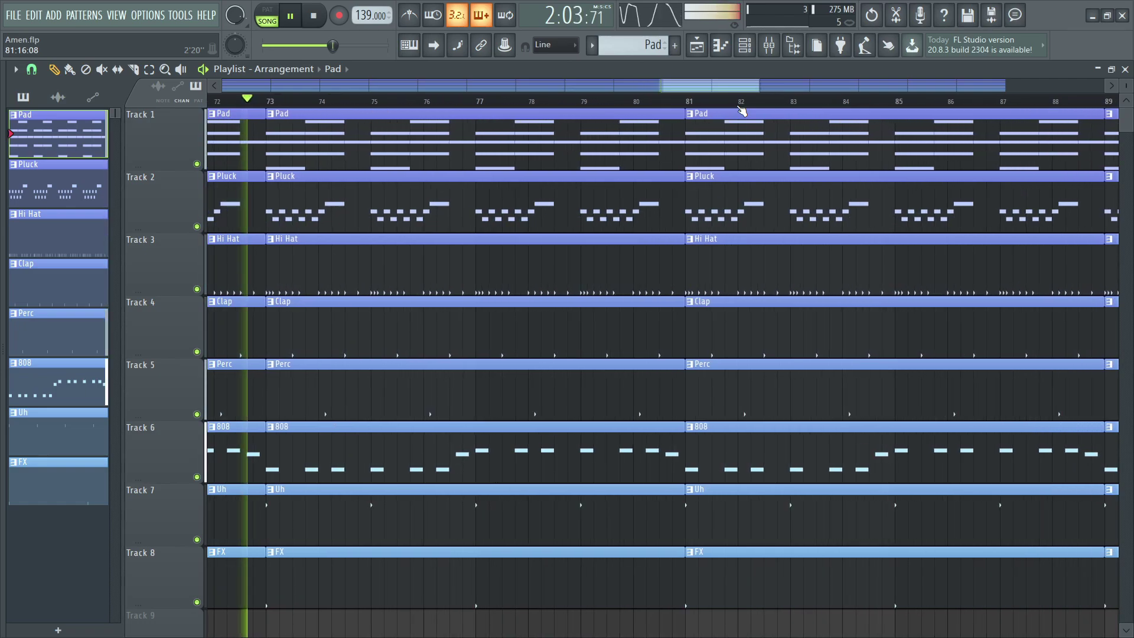
{"action": "scroll", "coordinate": [741, 112], "scroll_direction": "up", "scroll_amount": 1}
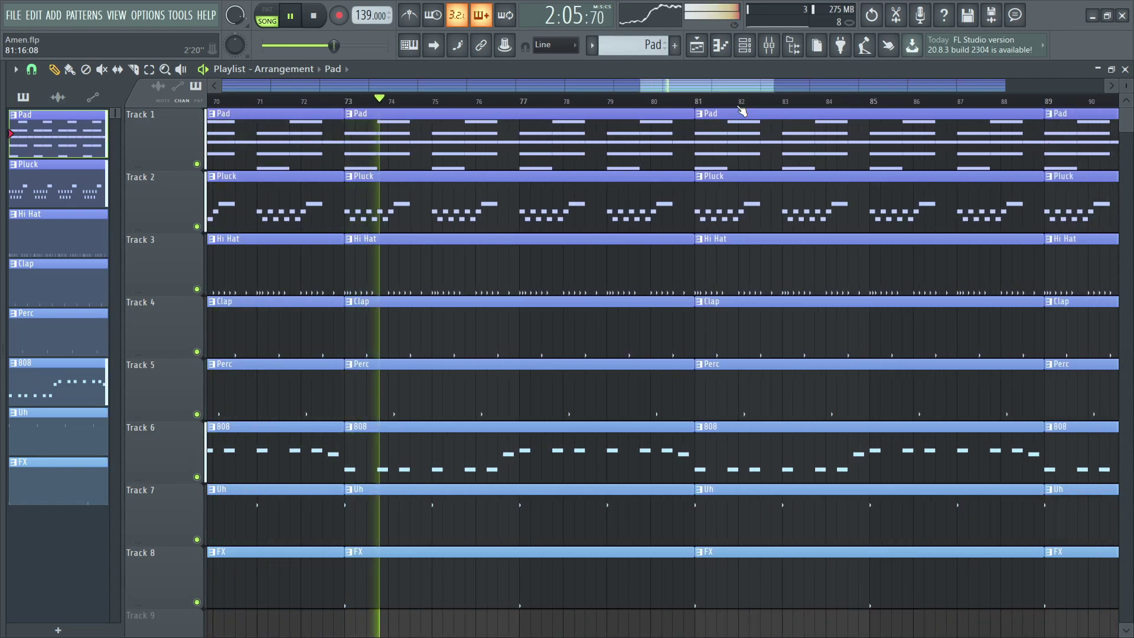
{"action": "scroll", "coordinate": [742, 112], "scroll_direction": "down", "scroll_amount": 1}
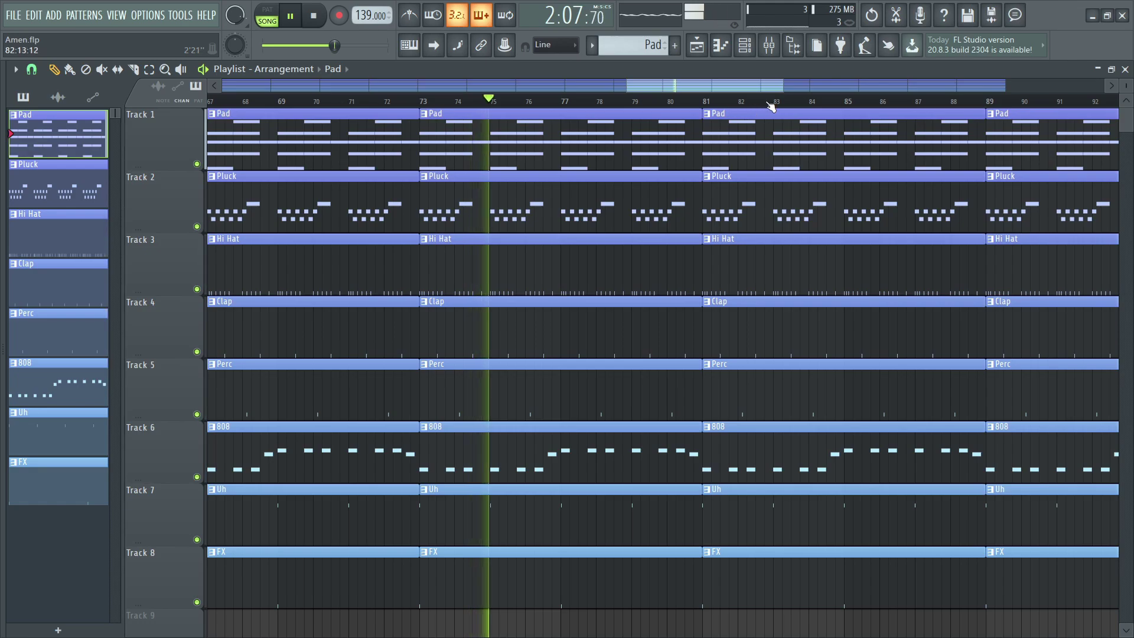
{"action": "scroll", "coordinate": [771, 106], "scroll_direction": "down", "scroll_amount": 1}
{"action": "scroll", "coordinate": [850, 104], "scroll_direction": "down", "scroll_amount": 3}
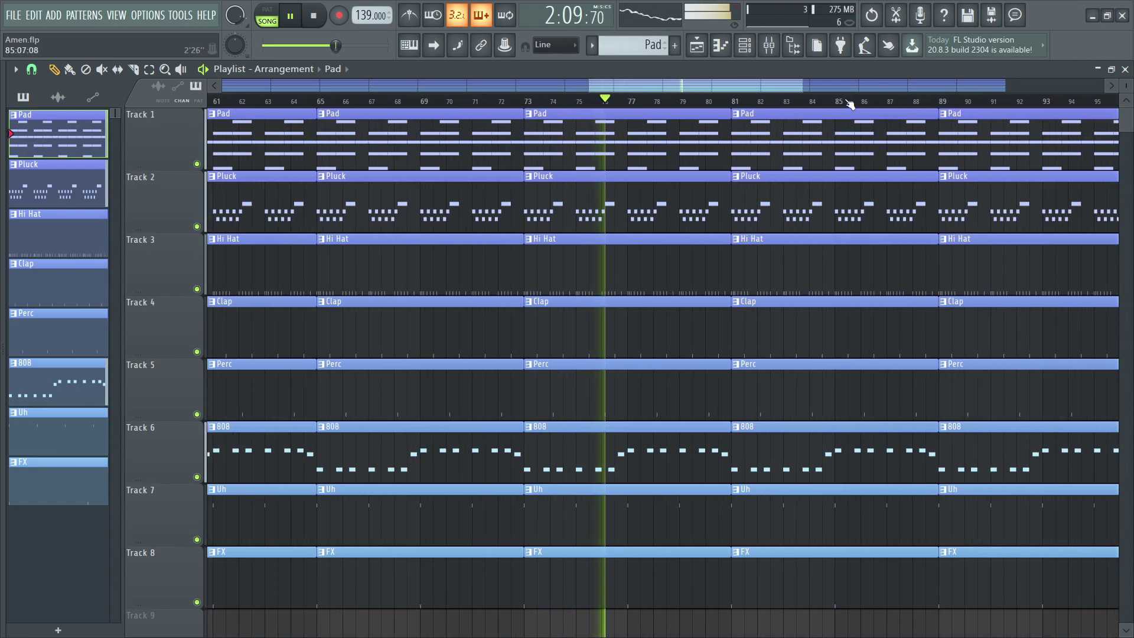
{"action": "scroll", "coordinate": [849, 105], "scroll_direction": "down", "scroll_amount": 1}
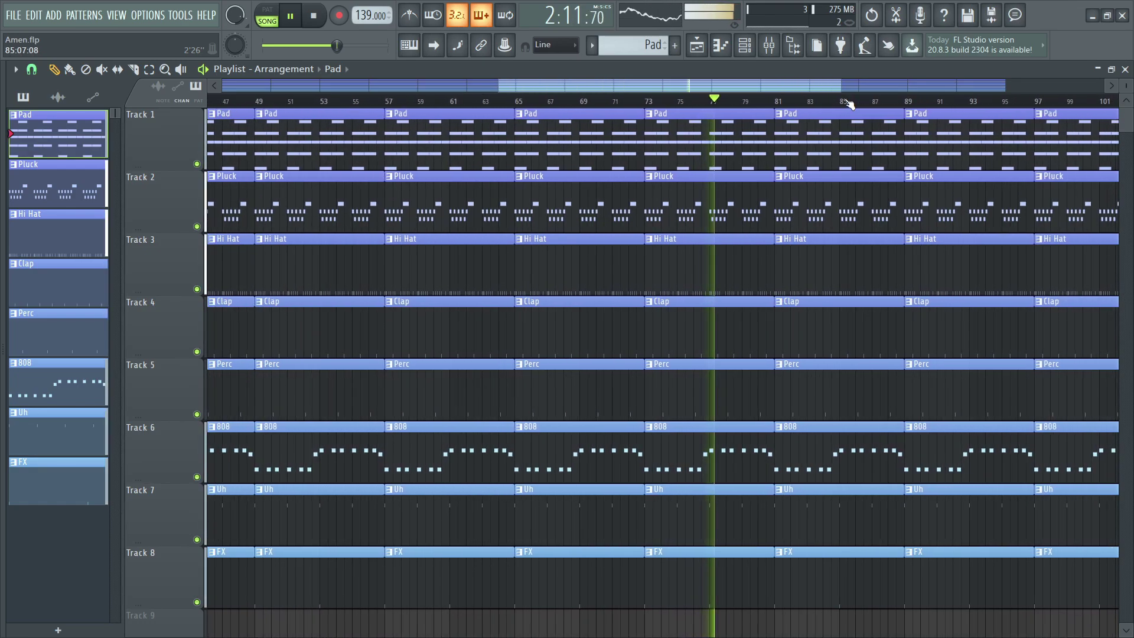
{"action": "scroll", "coordinate": [849, 105], "scroll_direction": "down", "scroll_amount": 1}
{"action": "scroll", "coordinate": [849, 105], "scroll_direction": "down", "scroll_amount": 1}
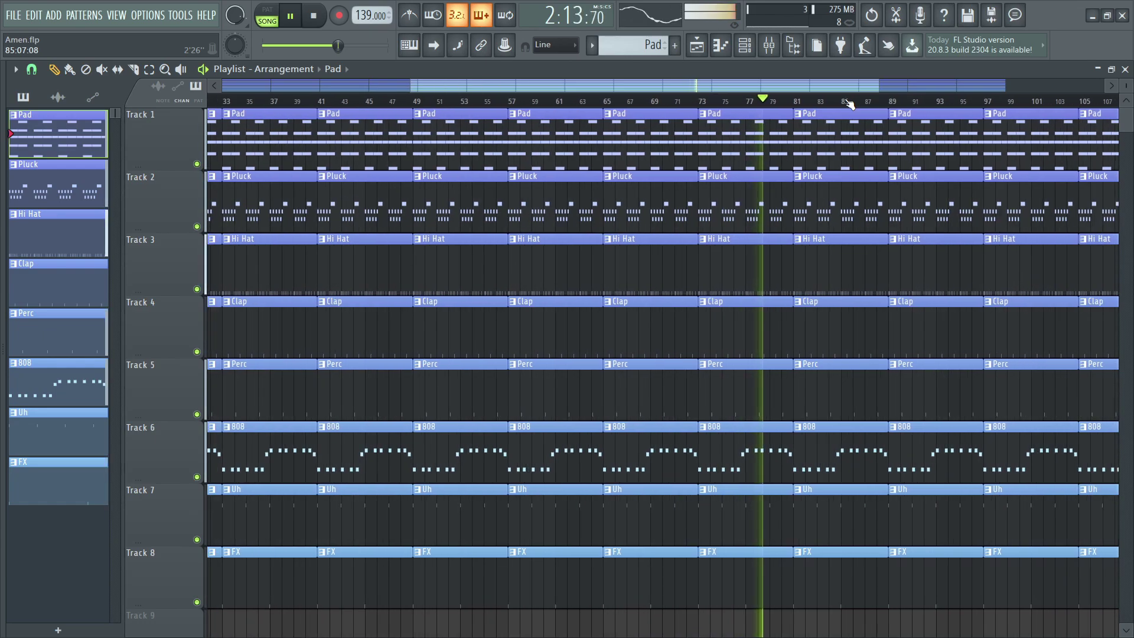
{"action": "scroll", "coordinate": [850, 105], "scroll_direction": "down", "scroll_amount": 1}
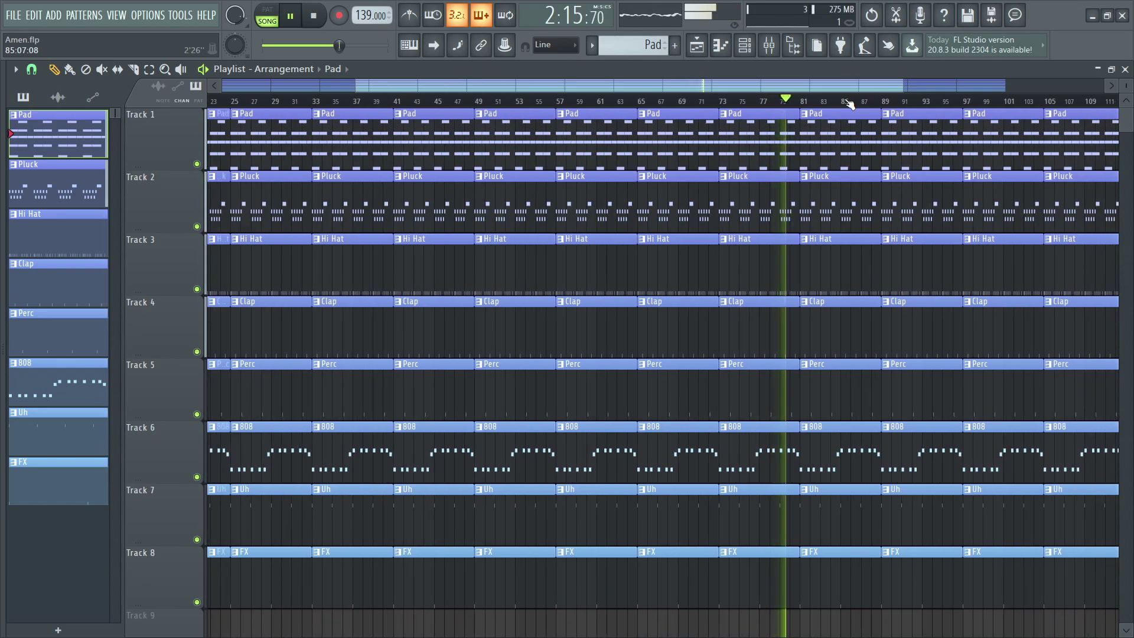
{"action": "scroll", "coordinate": [850, 104], "scroll_direction": "down", "scroll_amount": 1}
{"action": "scroll", "coordinate": [850, 104], "scroll_direction": "down", "scroll_amount": 4}
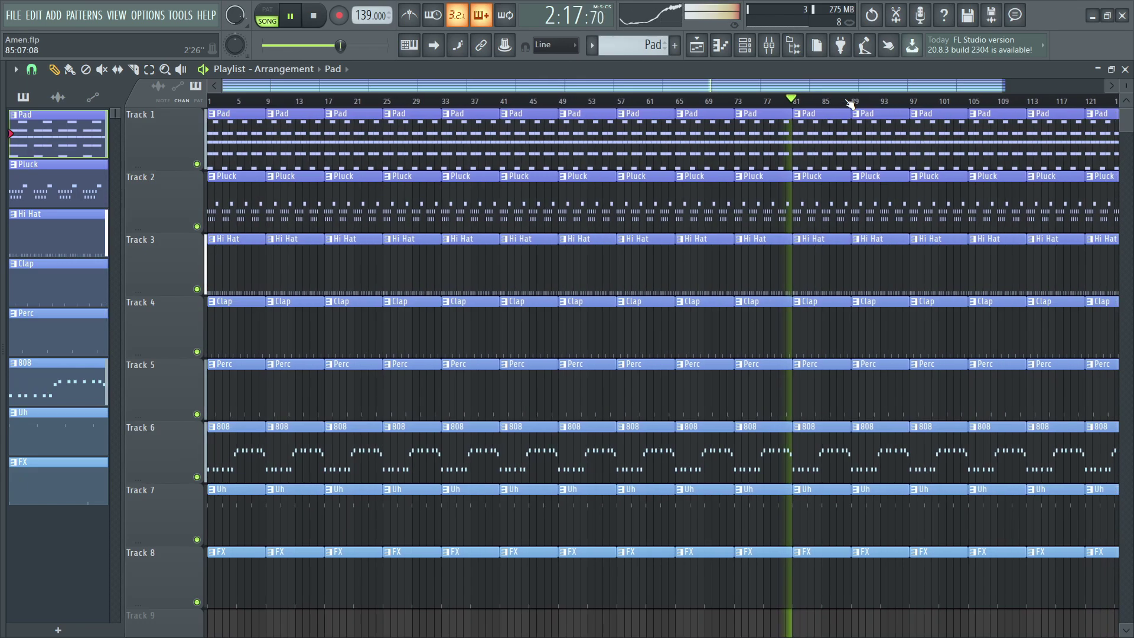
Delete the Pluck clip starting at bar 89 on Track 2, and undo that deletion
{"action": "scroll", "coordinate": [862, 89], "scroll_direction": "right", "scroll_amount": 5}
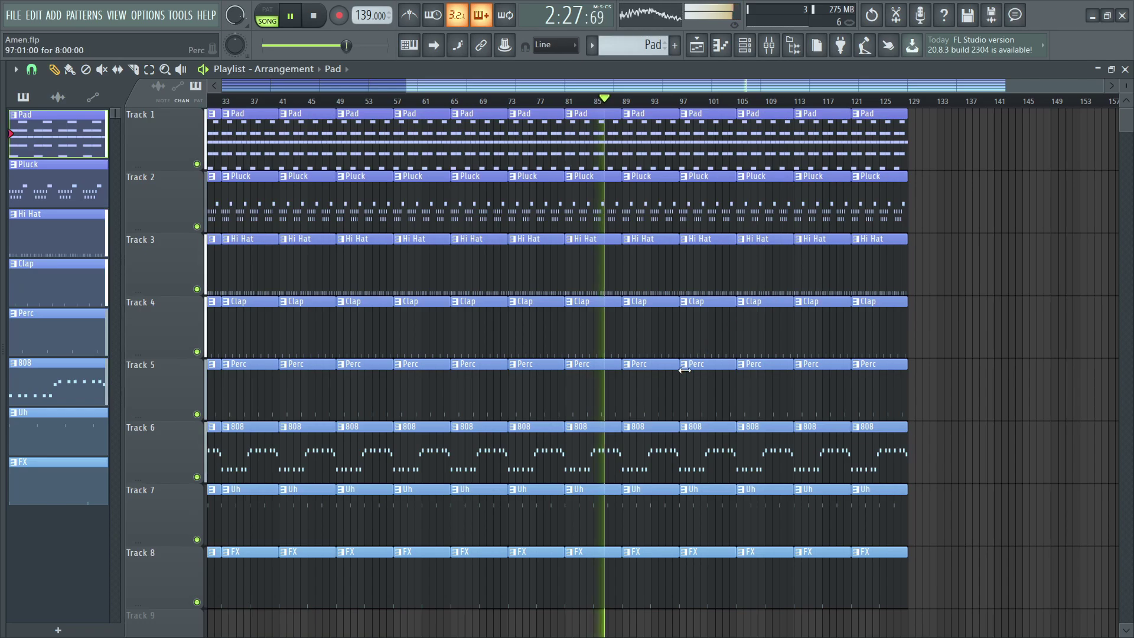
{"action": "right_click", "coordinate": [663, 230]}
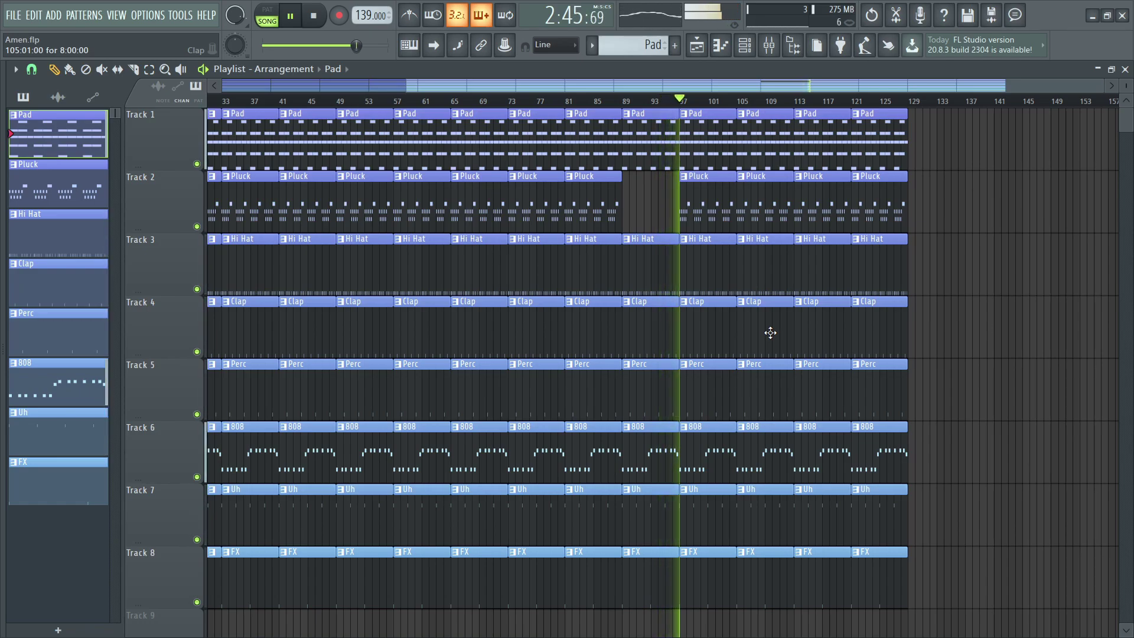
{"action": "key", "text": "ctrl+z"}
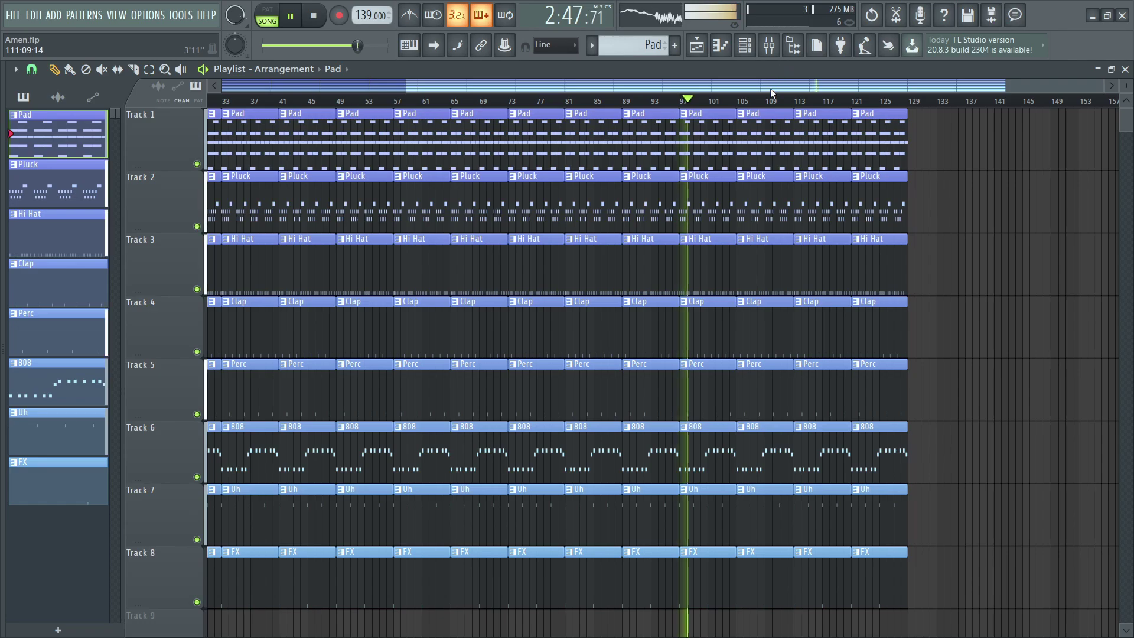
Select the time range from bar 113 to bar 137 on the playlist timeline
{"action": "scroll", "coordinate": [771, 87], "scroll_direction": "up", "scroll_amount": 4}
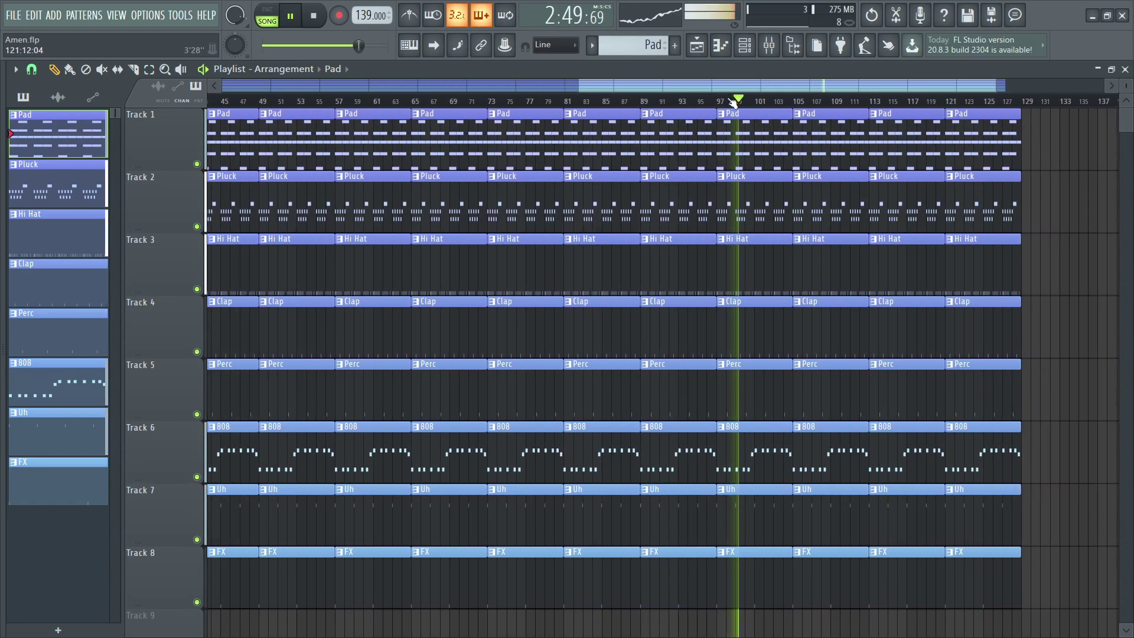
{"action": "scroll", "coordinate": [735, 90], "scroll_direction": "up", "scroll_amount": 3}
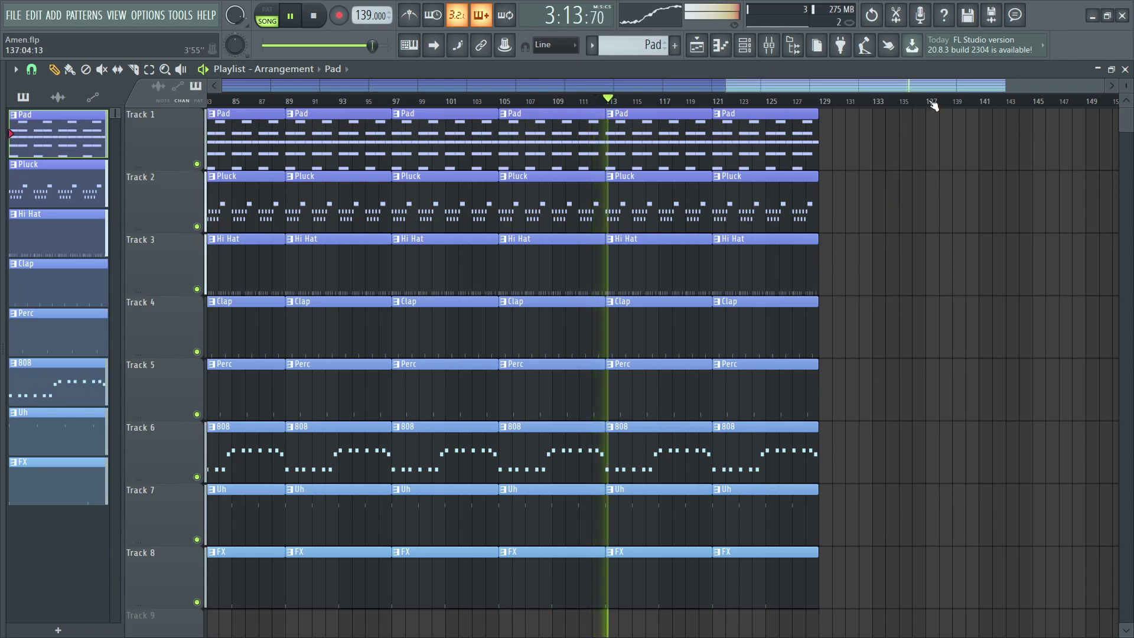
{"action": "left_click_drag", "start_coordinate": [932, 105], "coordinate": [606, 103]}
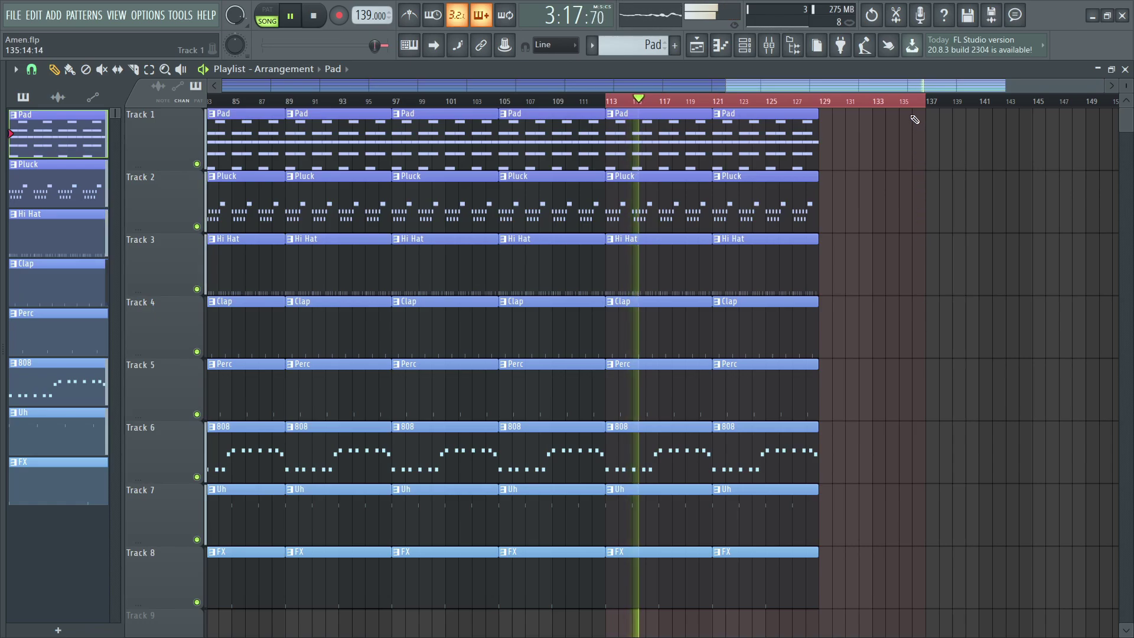
Trim the last Hi Hat, Clap and Perc clips on Tracks 3 to 5 to end at bar 128, and deselect them
{"action": "scroll", "coordinate": [914, 104], "scroll_direction": "up", "scroll_amount": 5}
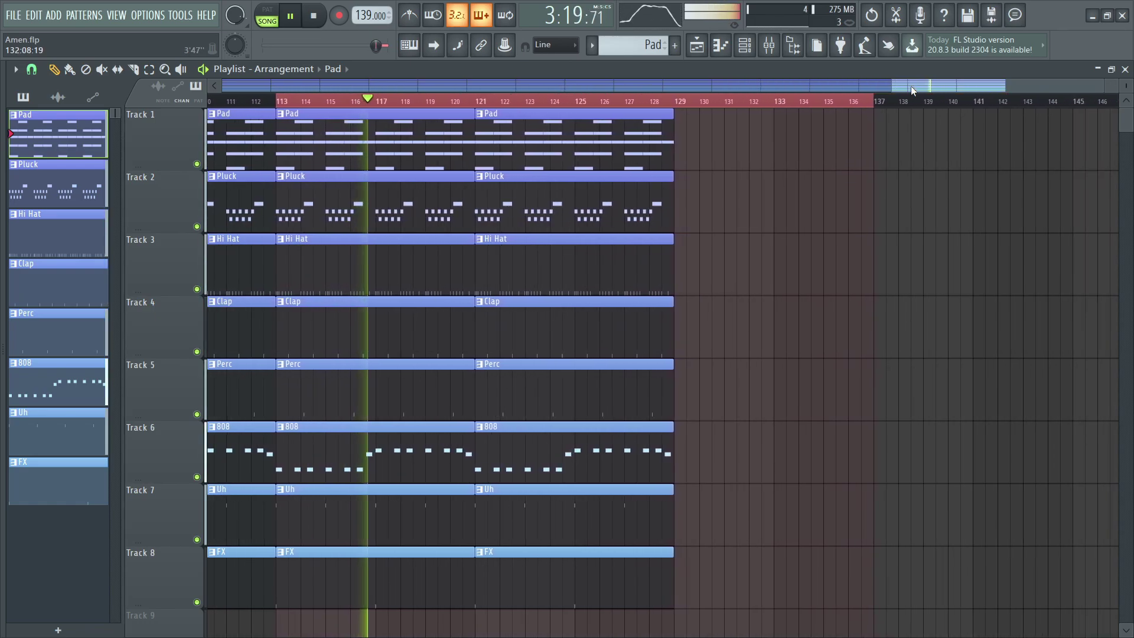
{"action": "scroll", "coordinate": [916, 91], "scroll_direction": "down", "scroll_amount": 2}
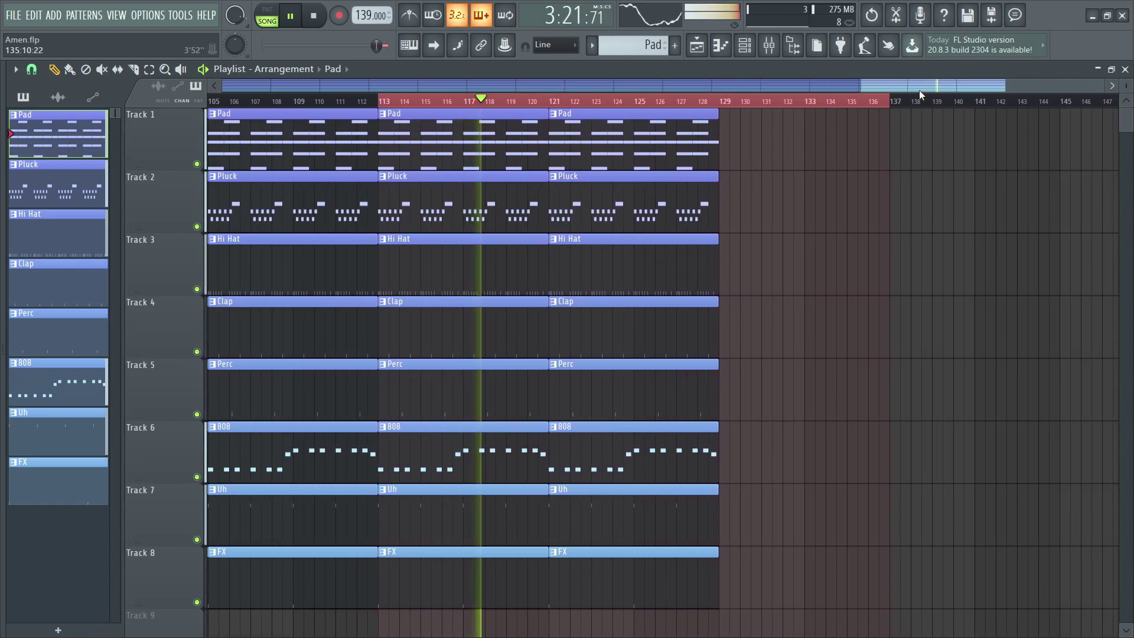
{"action": "scroll", "coordinate": [919, 90], "scroll_direction": "down", "scroll_amount": 3}
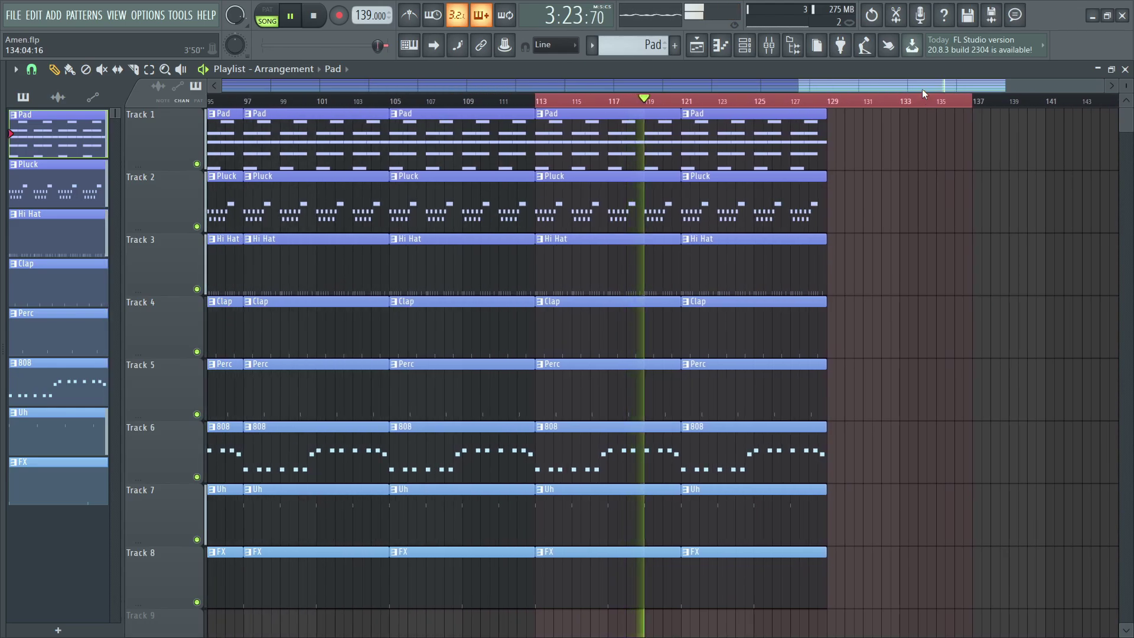
{"action": "scroll", "coordinate": [925, 90], "scroll_direction": "up", "scroll_amount": 1}
{"action": "scroll", "coordinate": [933, 91], "scroll_direction": "down", "scroll_amount": 2}
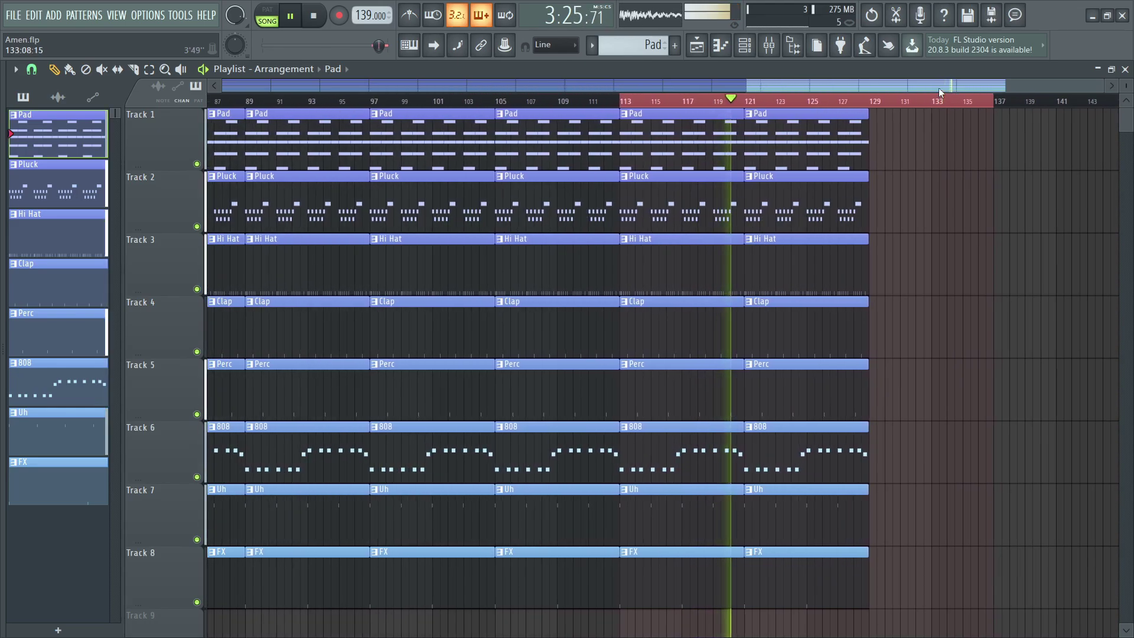
{"action": "scroll", "coordinate": [941, 93], "scroll_direction": "down", "scroll_amount": 2}
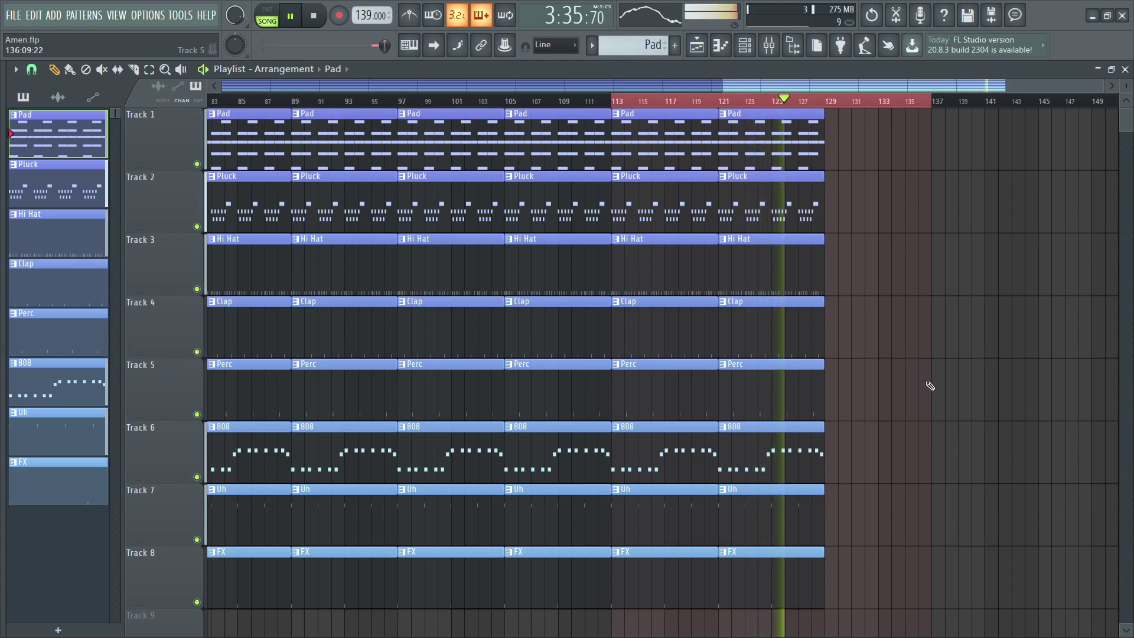
{"action": "left_click_drag", "start_coordinate": [863, 413], "coordinate": [809, 287]}
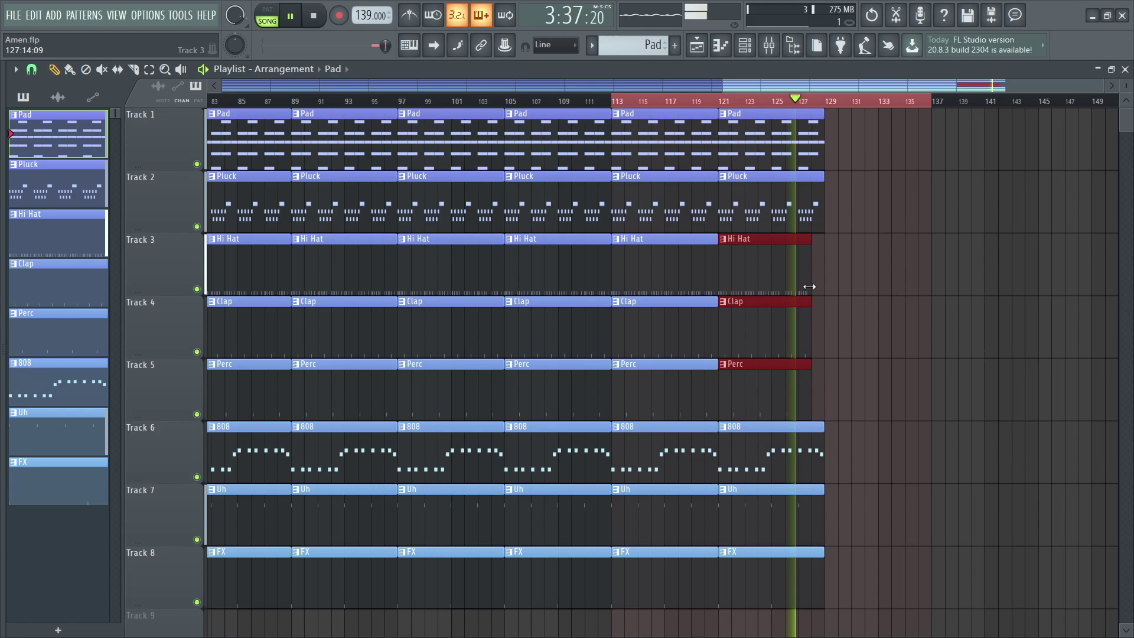
{"action": "left_click", "coordinate": [844, 320], "text": "ctrl"}
{"action": "left_click", "coordinate": [820, 594], "text": "ctrl"}
{"action": "left_click", "coordinate": [850, 603], "text": "ctrl"}
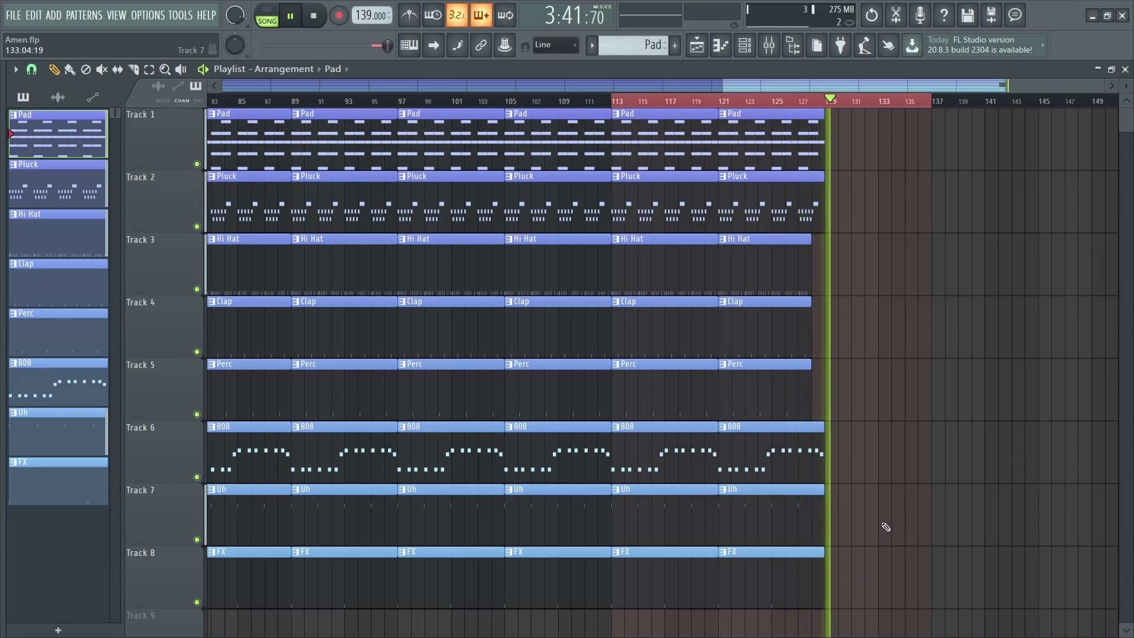
Stop playback and undo the trimming of the last Hi Hat, Clap and Perc clips, returning to the full arrangement
{"action": "key", "text": "space"}
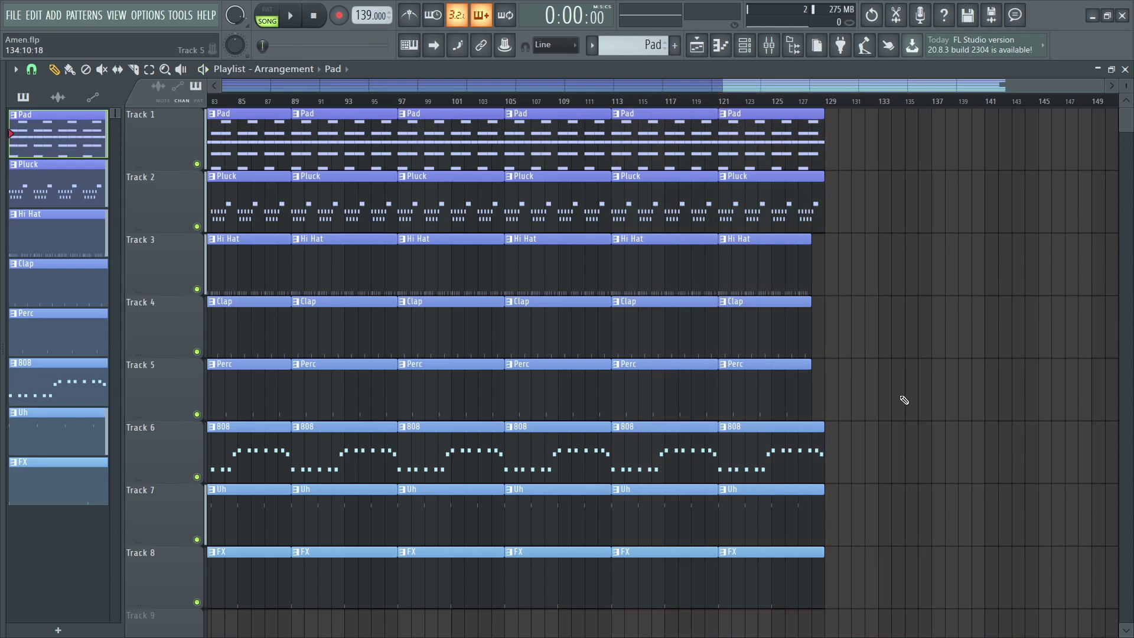
{"action": "key", "text": "ctrl+alt+z"}
{"action": "key", "text": "ctrl+alt+z"}
{"action": "key", "text": "ctrl+alt+z"}
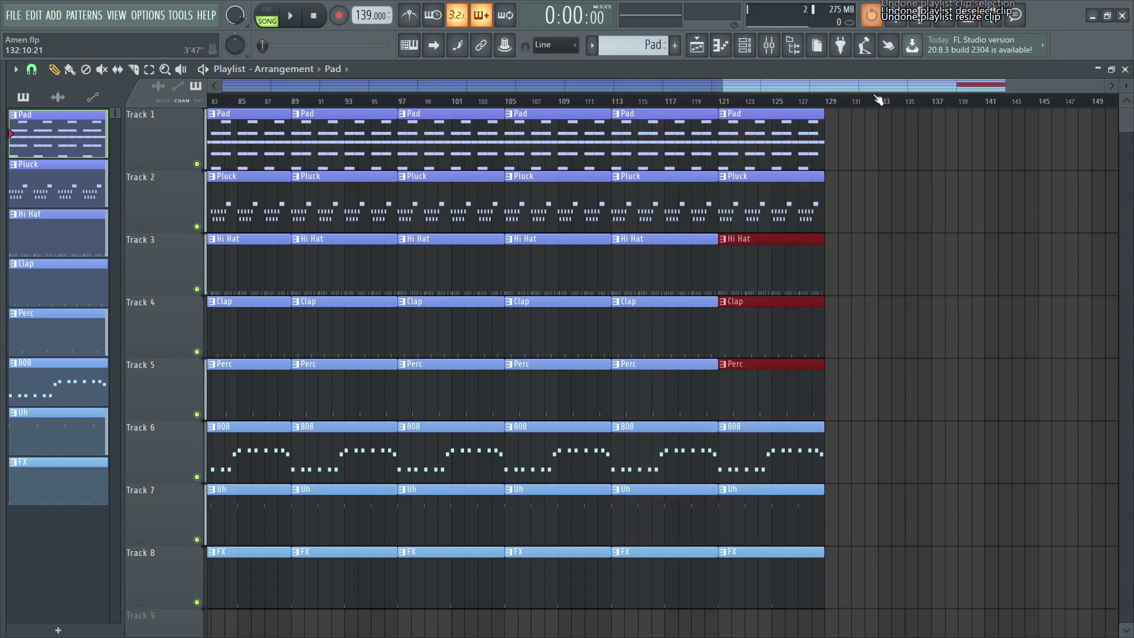
{"action": "scroll", "coordinate": [878, 99], "scroll_direction": "down", "scroll_amount": 3}
{"action": "left_click", "coordinate": [531, 99]}
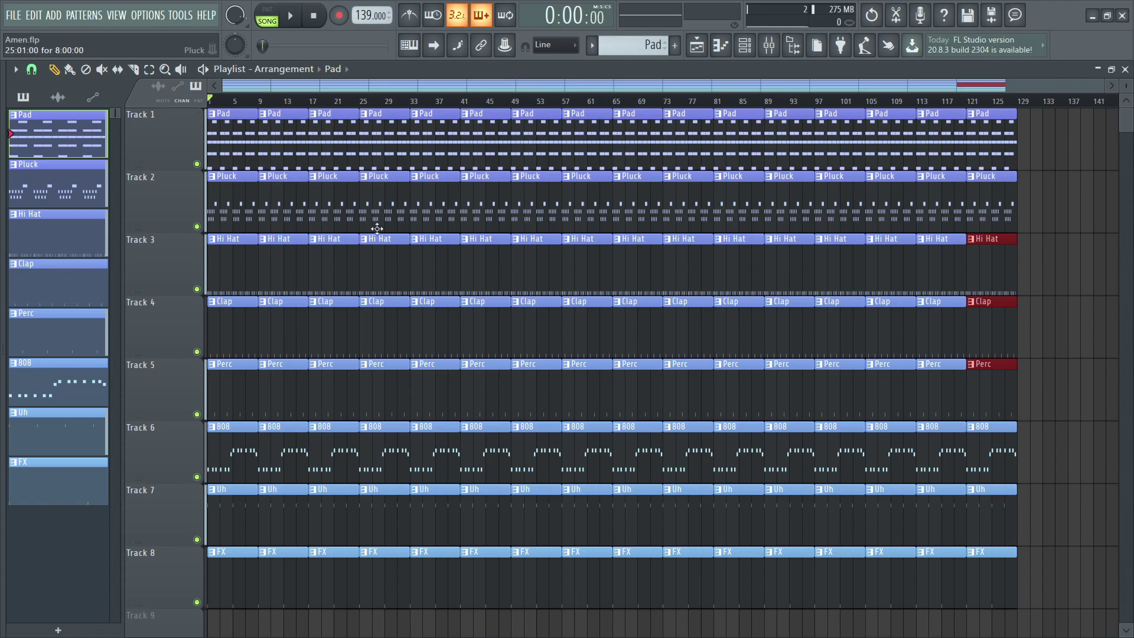